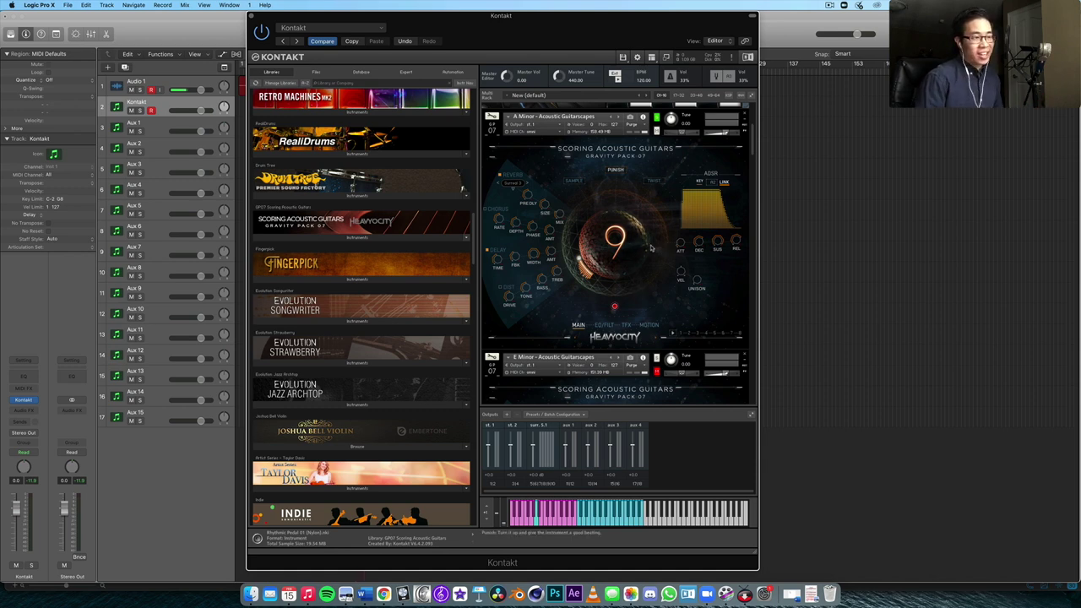
Step: Look through the Scoring Acoustic Guitars instruments loaded in the rack, from A Minor - Acoustic Guitarscapes to A Minor - Nylon Phrase Menu
scroll(692, 208, down, 3)
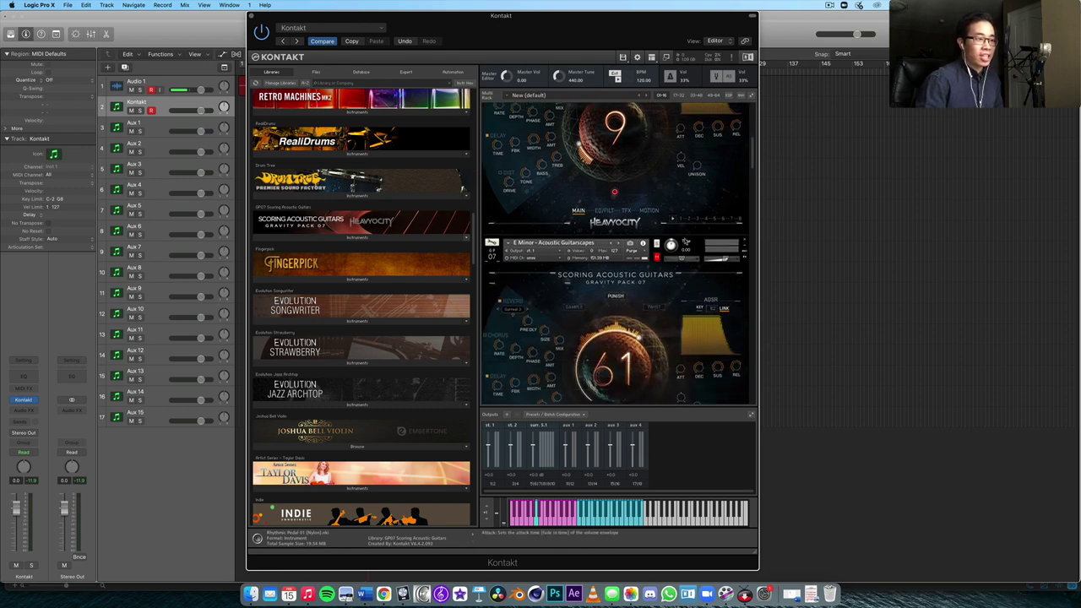
scroll(688, 236, up, 2)
scroll(684, 241, up, 2)
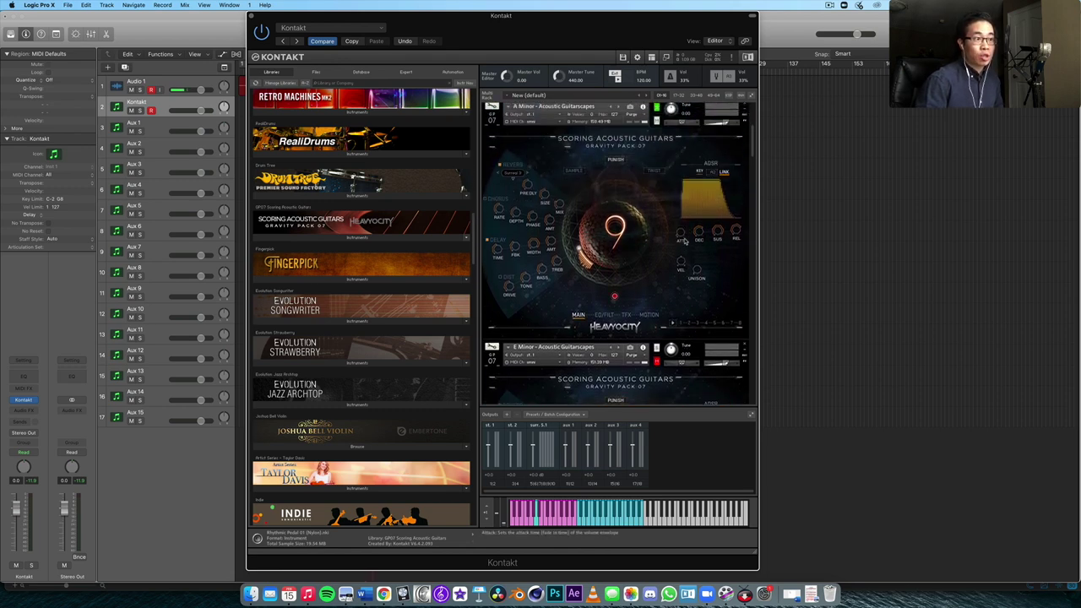
scroll(685, 241, up, 1)
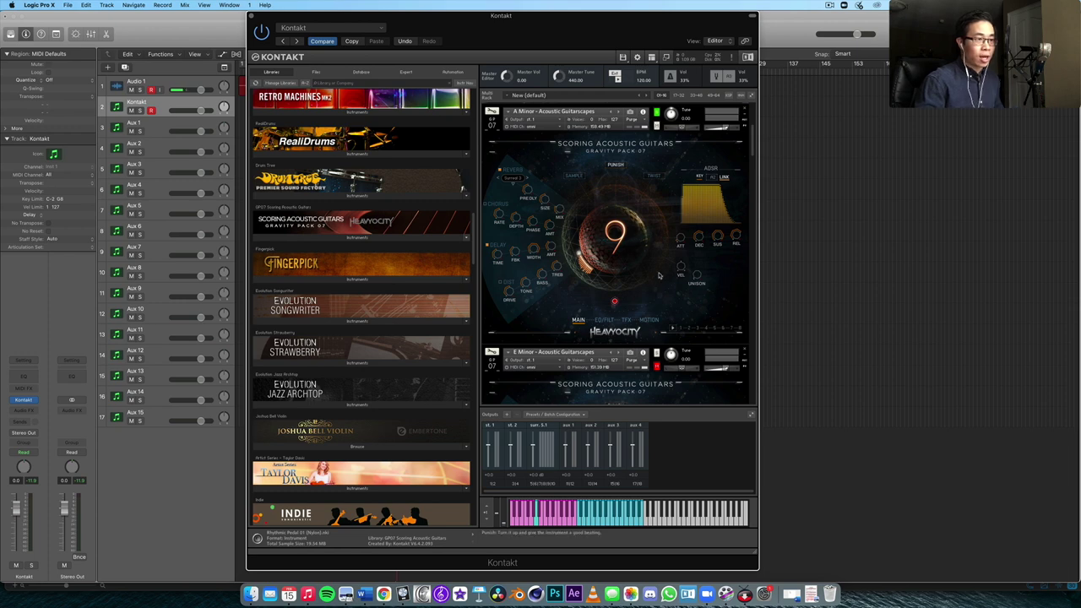
scroll(654, 274, down, 5)
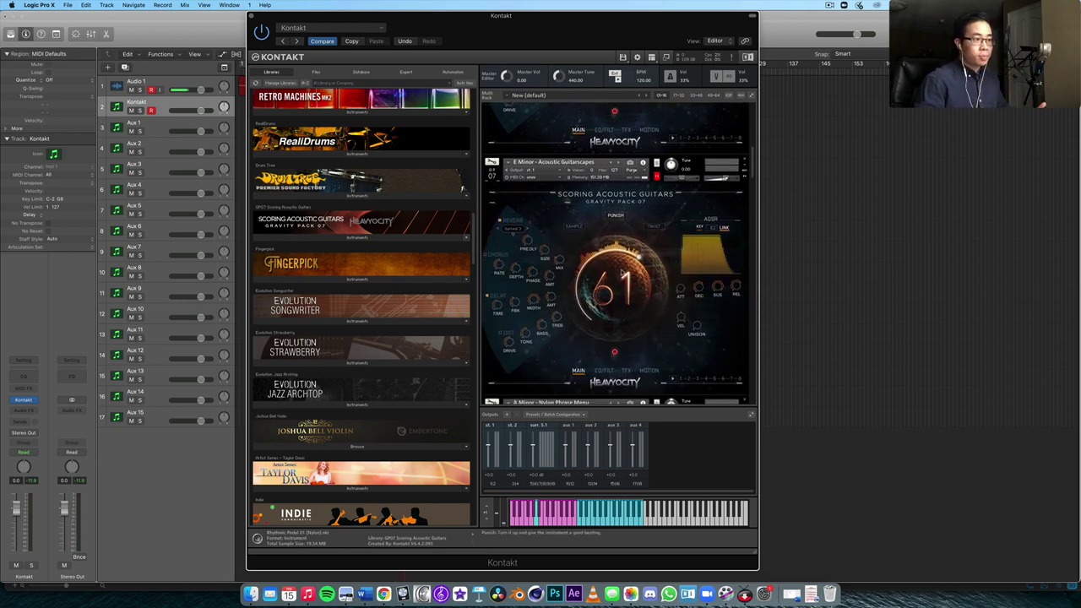
scroll(652, 260, down, 9)
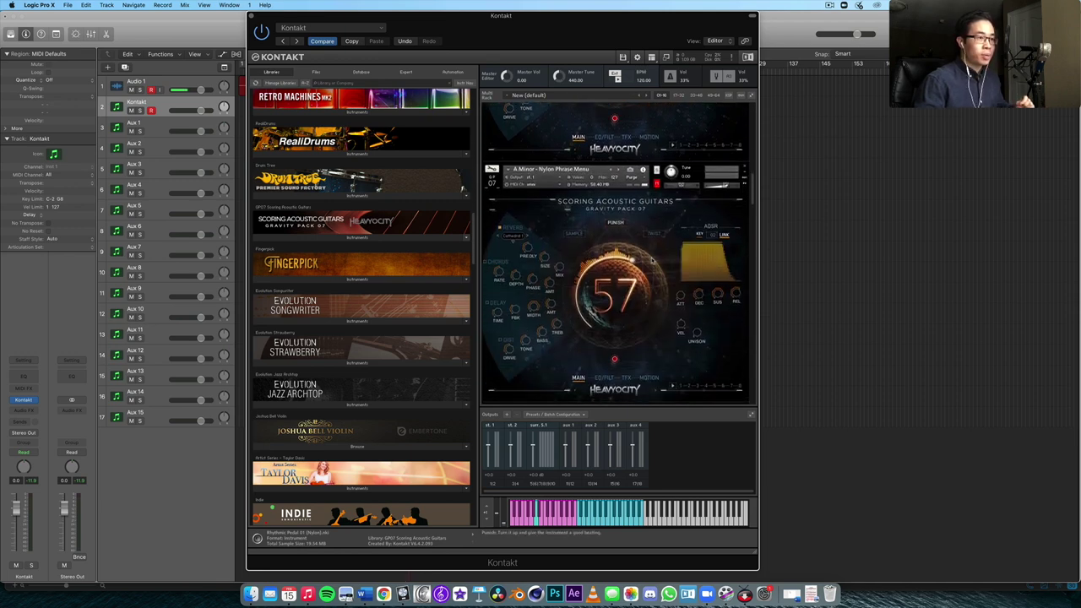
scroll(652, 260, up, 15)
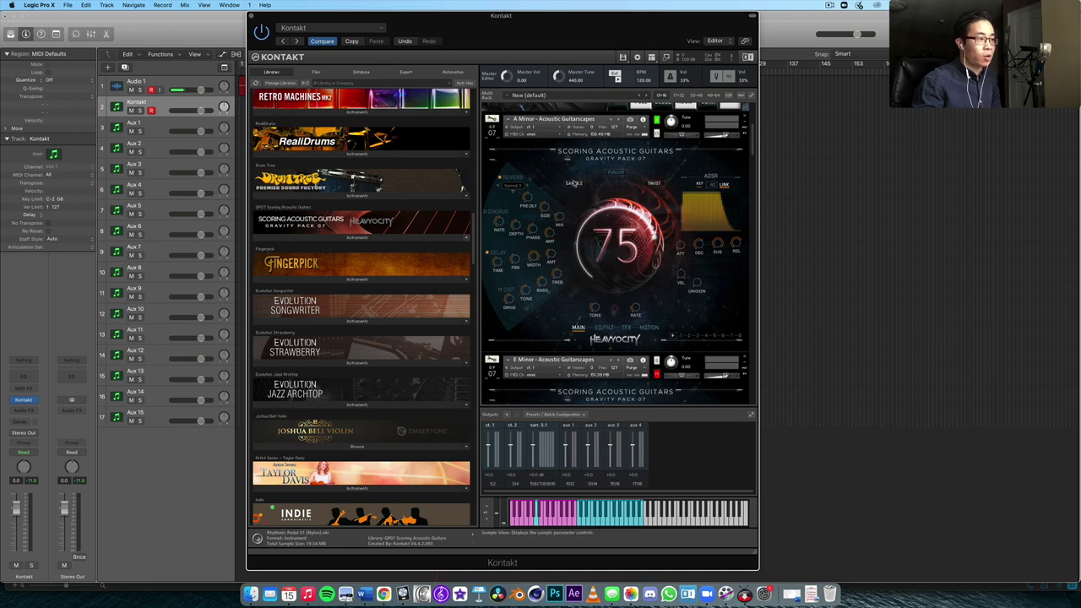
Step: View the Sample, Punish, EQ/Filter and TFX pages of A Minor - Acoustic Guitarscapes and return to its Main page
click(573, 183)
click(615, 174)
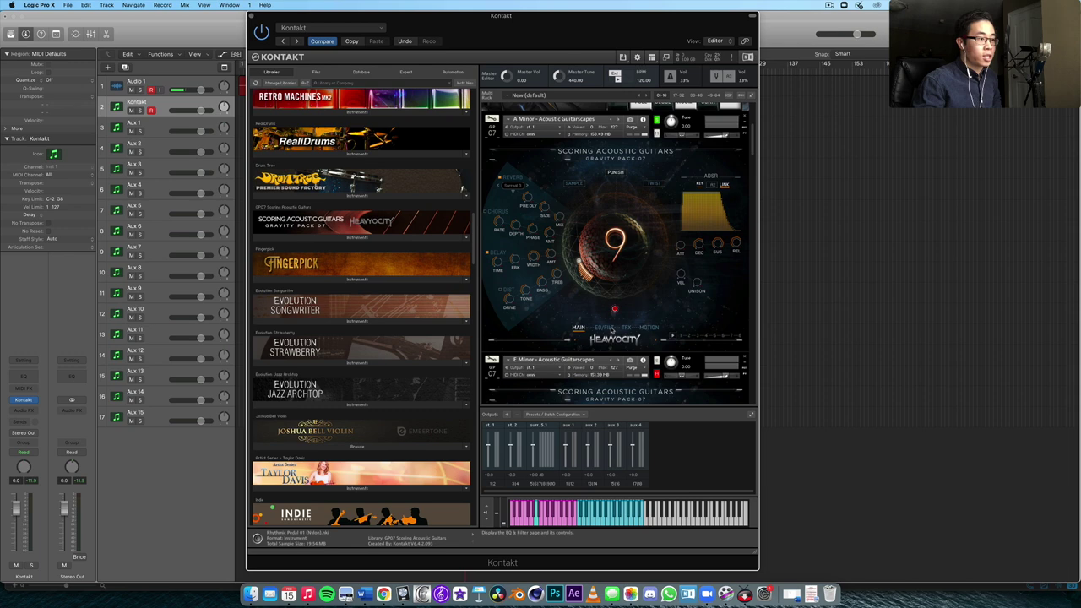
click(609, 329)
click(645, 330)
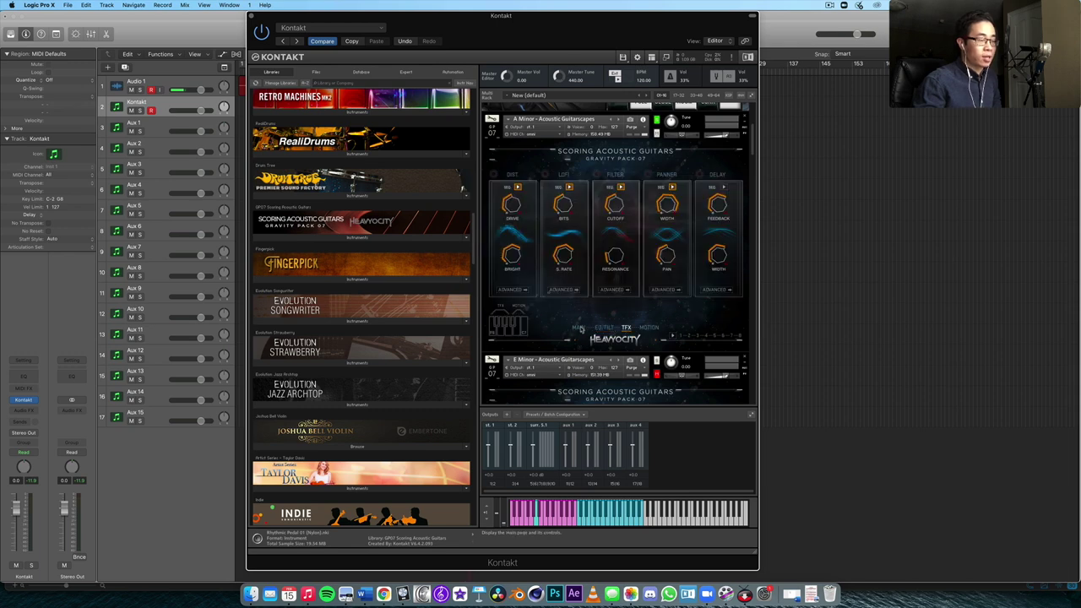
click(574, 329)
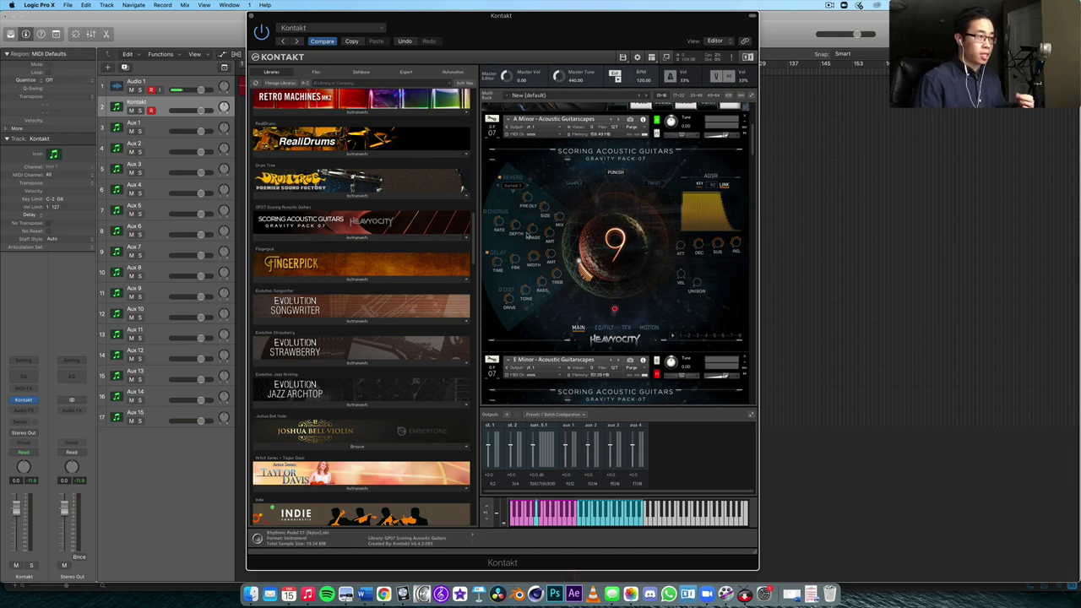
Step: Examine the Acoustic Guitarscapes folder of the Scoring Acoustic Guitars library, including its Single Guitarscapes (A minor) subfolder
click(331, 238)
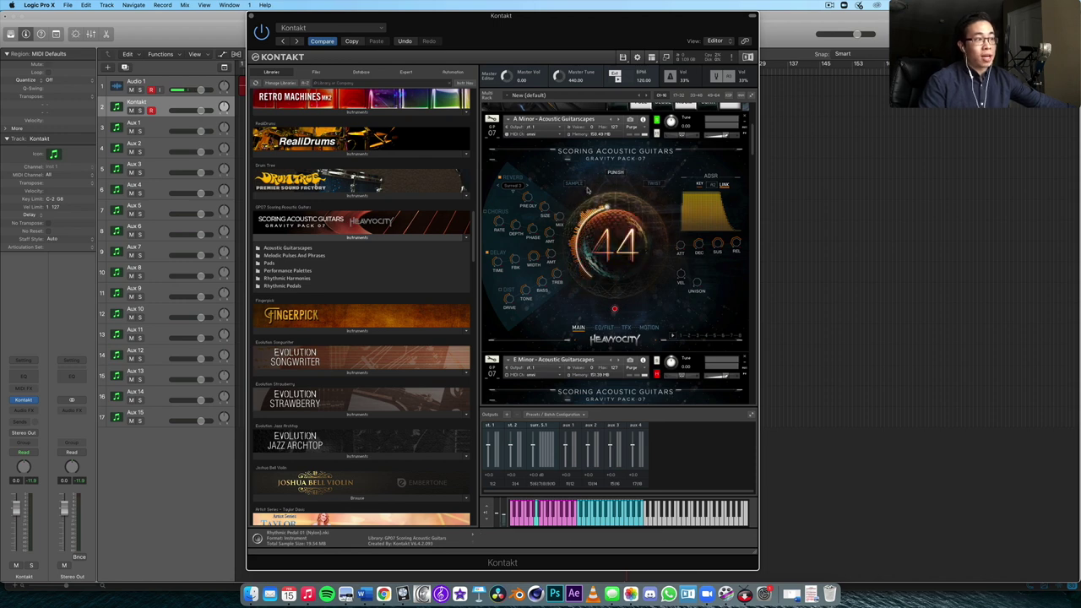
click(301, 249)
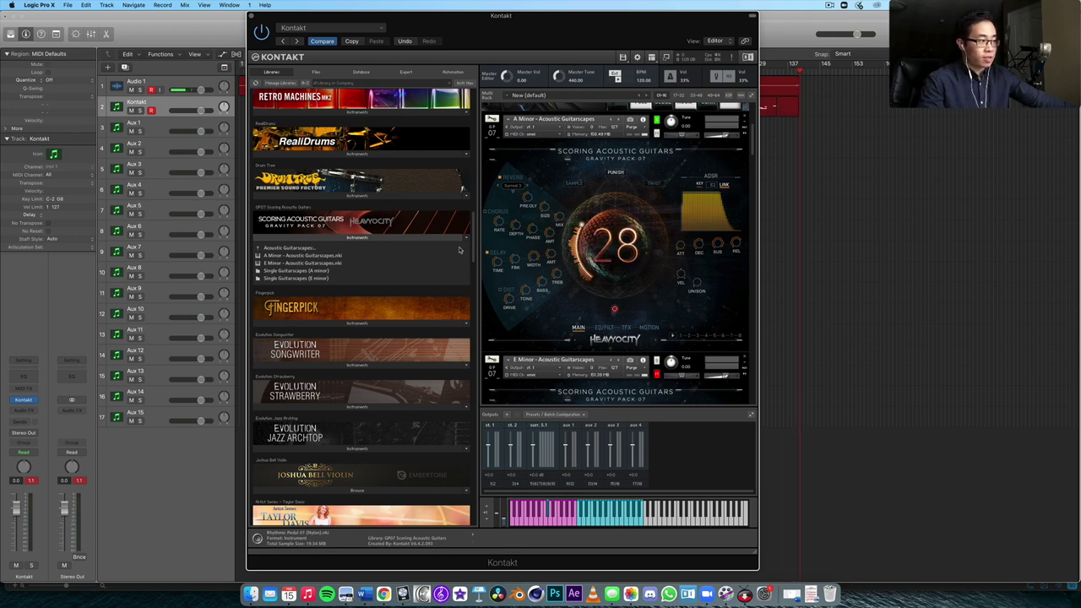
double_click(320, 271)
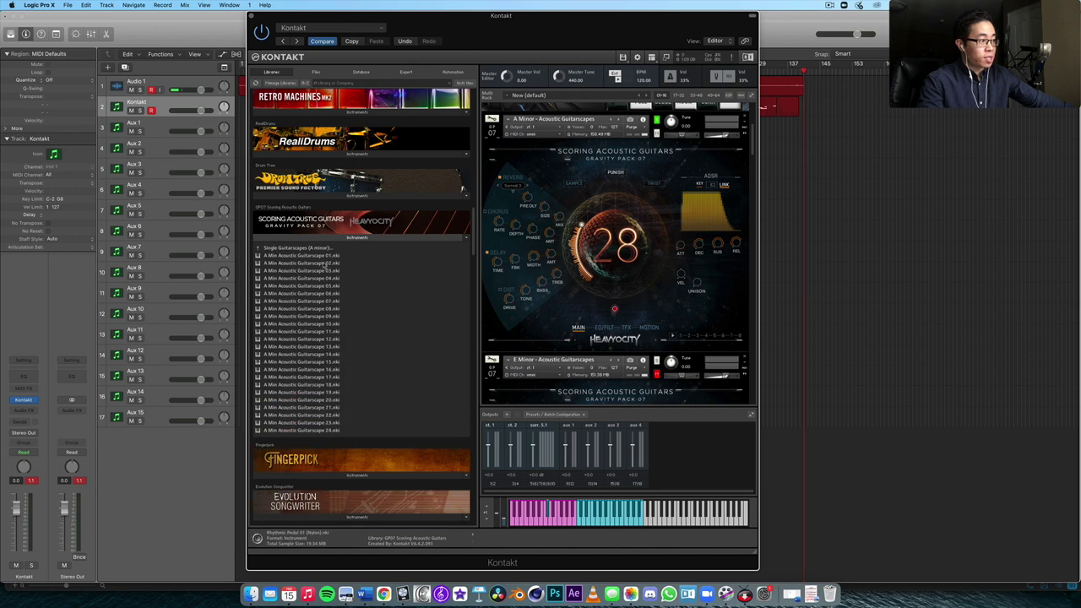
click(332, 249)
double_click(332, 249)
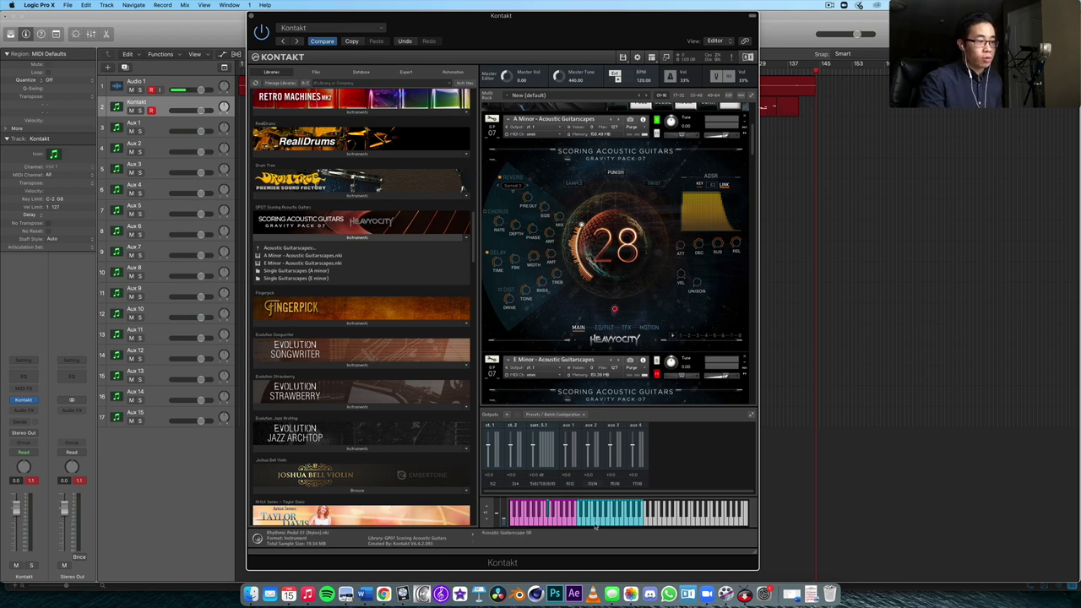
Step: Adjust the chorus depth and phase of the E Minor - Acoustic Guitarscapes instrument
scroll(663, 278, down, 6)
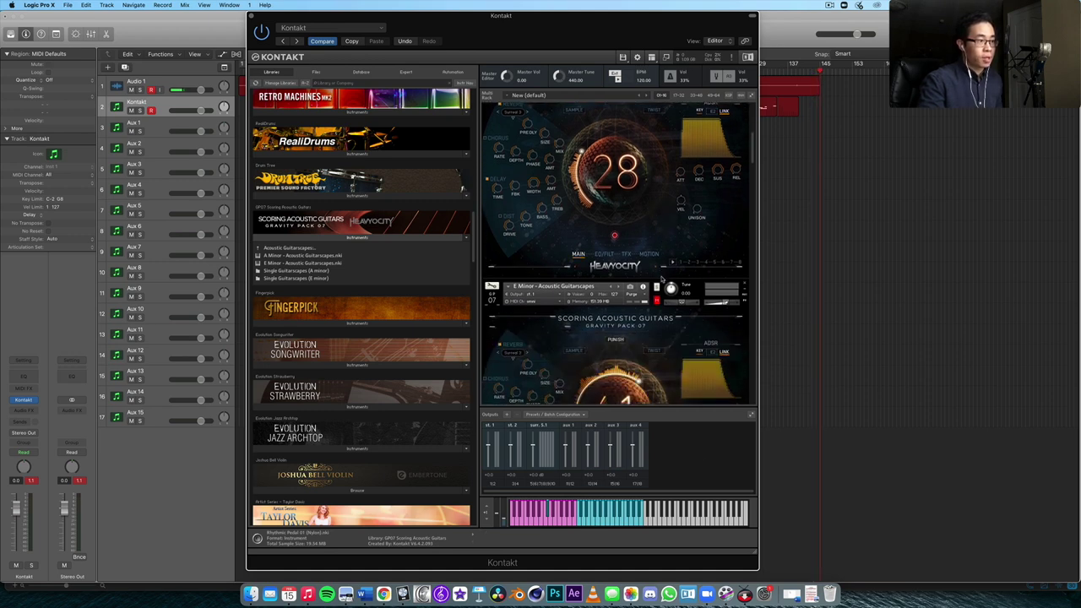
scroll(663, 279, down, 5)
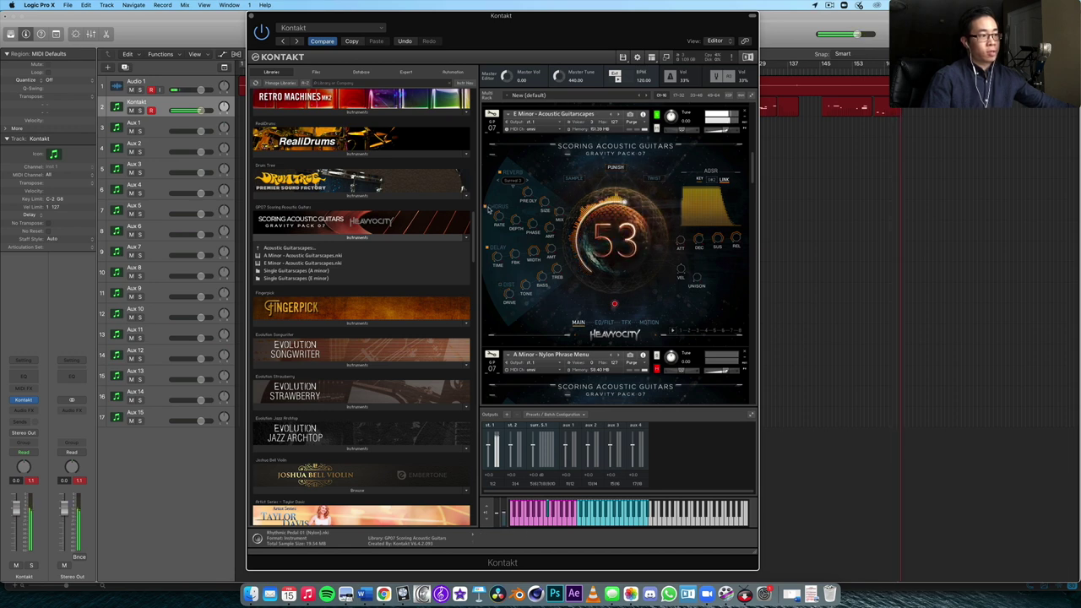
drag(514, 220, 513, 238)
mouse_move(534, 221)
mouse_move(536, 216)
mouse_down()
mouse_move(537, 200)
mouse_move(531, 227)
mouse_up()
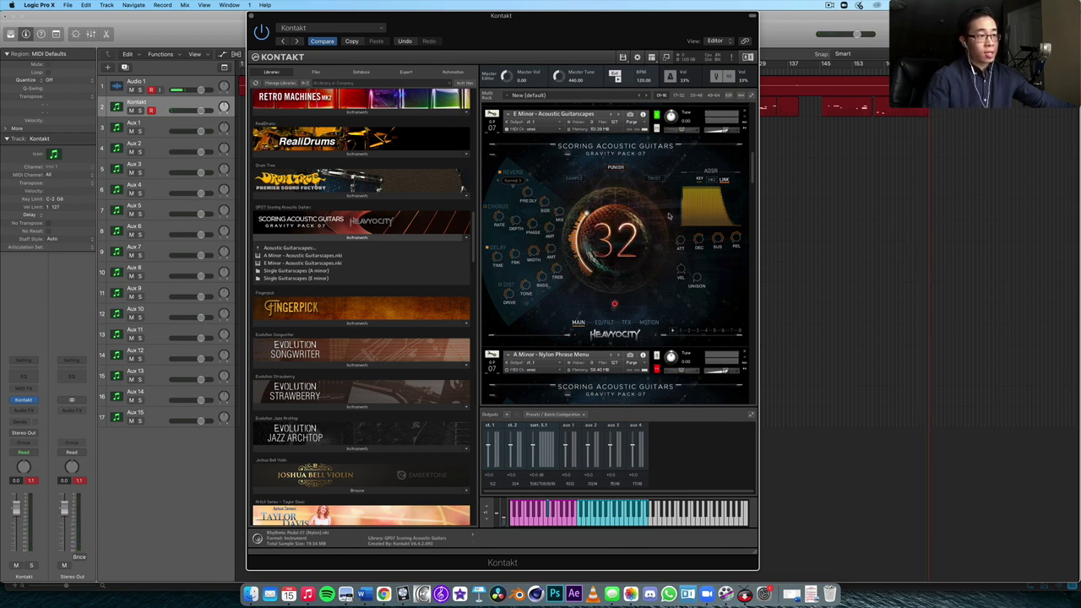
Step: Bring up the A Minor - Nylon Phrase Menu instrument and list the library's Melodic Pulses And Phrases folder
scroll(669, 215, down, 5)
scroll(669, 215, up, 3)
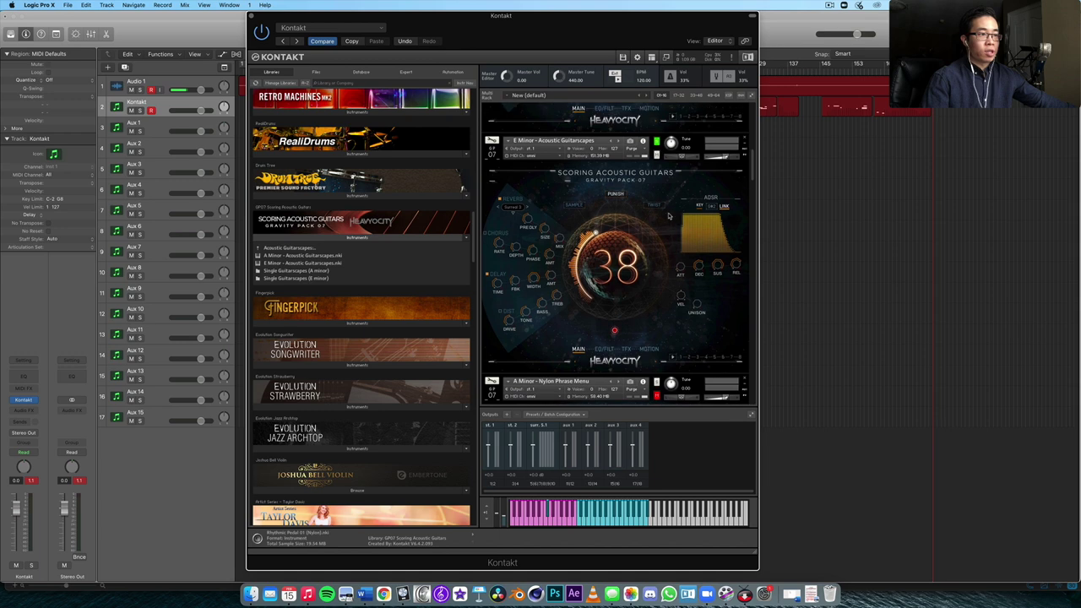
scroll(669, 215, down, 8)
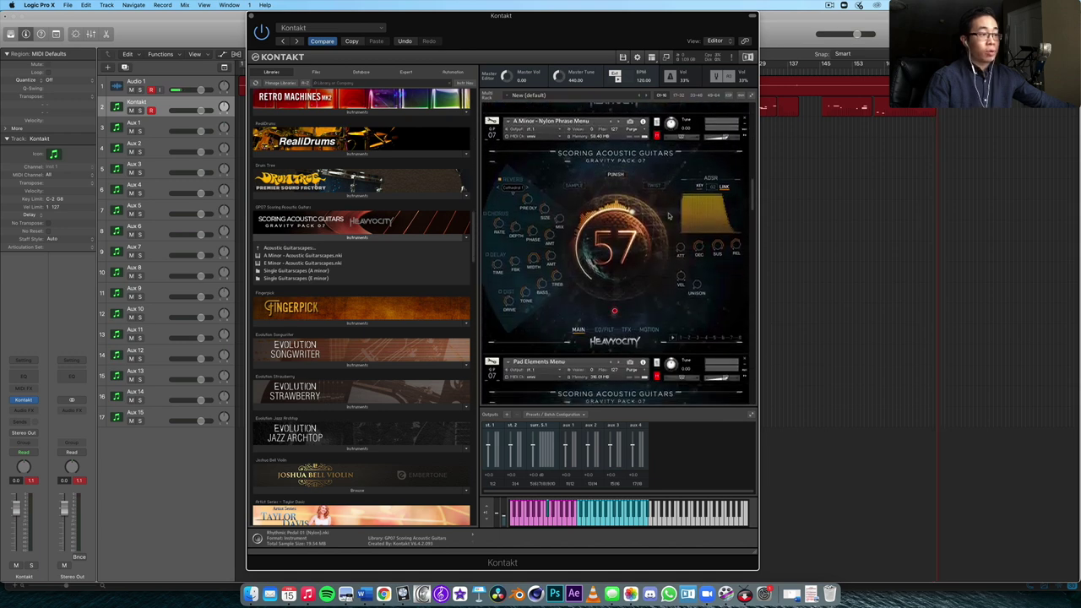
scroll(643, 294, up, 4)
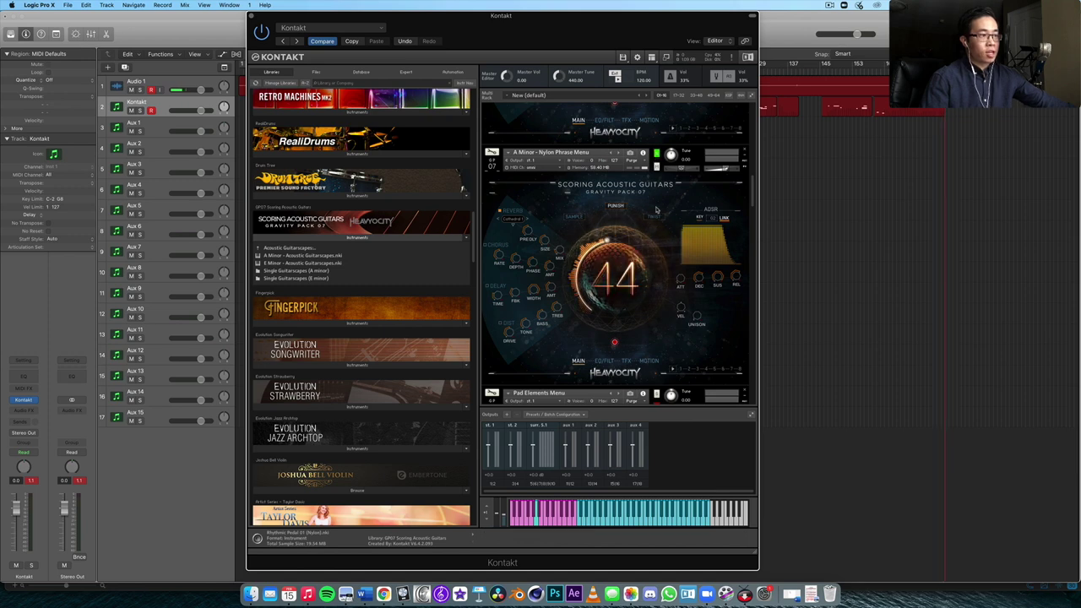
click(285, 249)
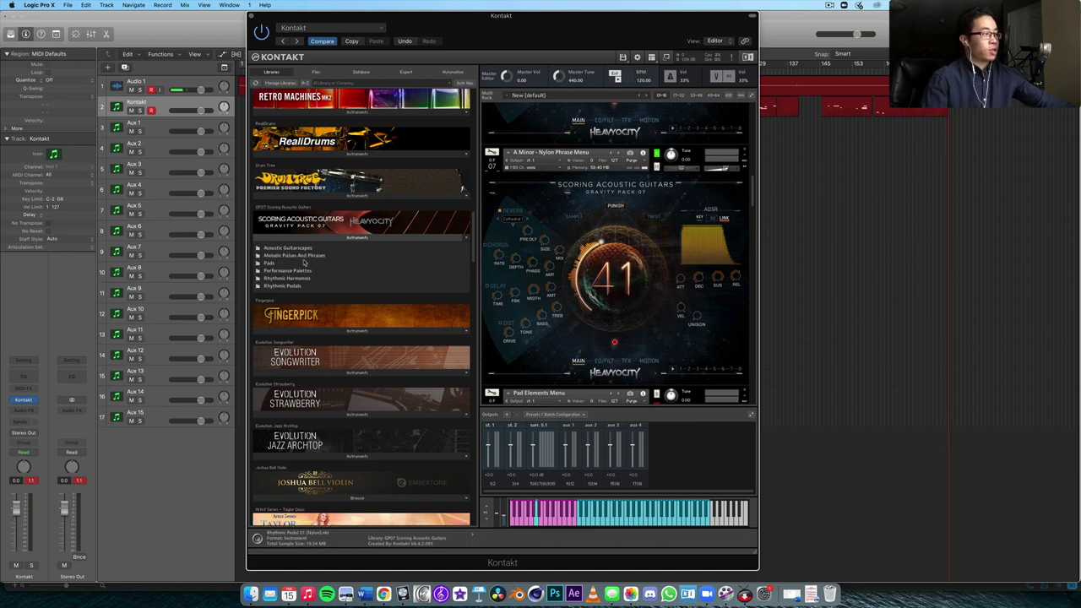
click(303, 256)
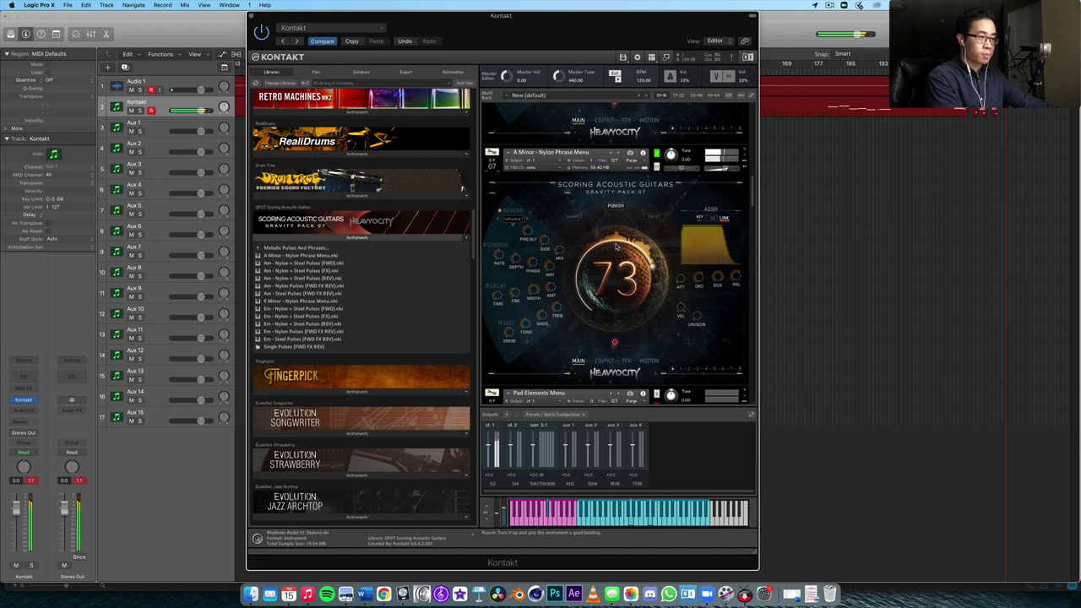
Step: Bring up the Pad Elements Menu instrument and list the library's Pads folder
scroll(617, 247, down, 8)
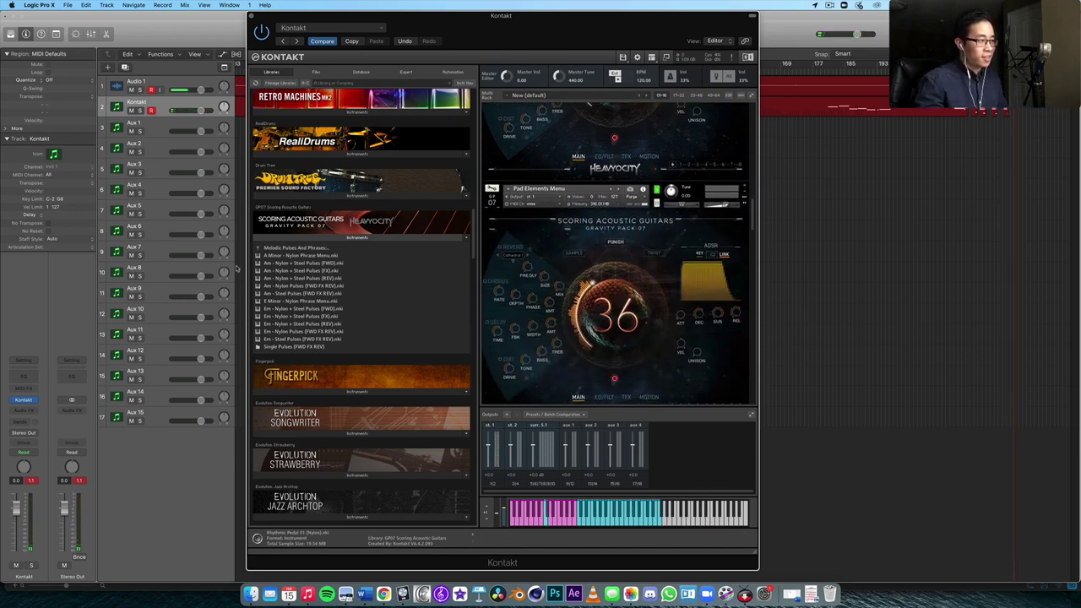
click(288, 251)
click(285, 264)
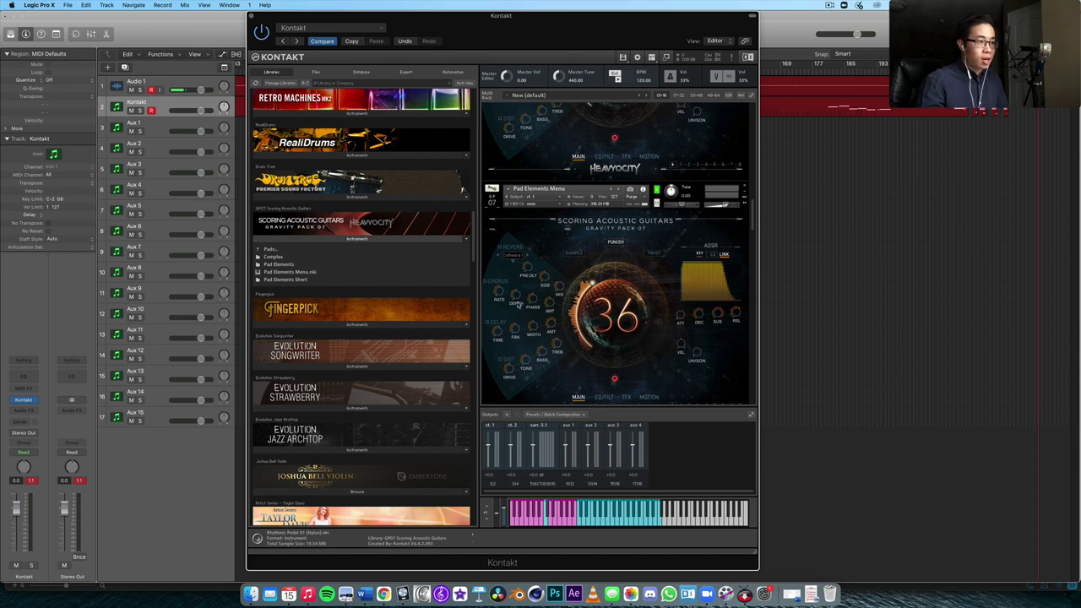
Step: Sweep the Punish amount of the Pad Elements Menu instrument up and back down
scroll(540, 297, down, 3)
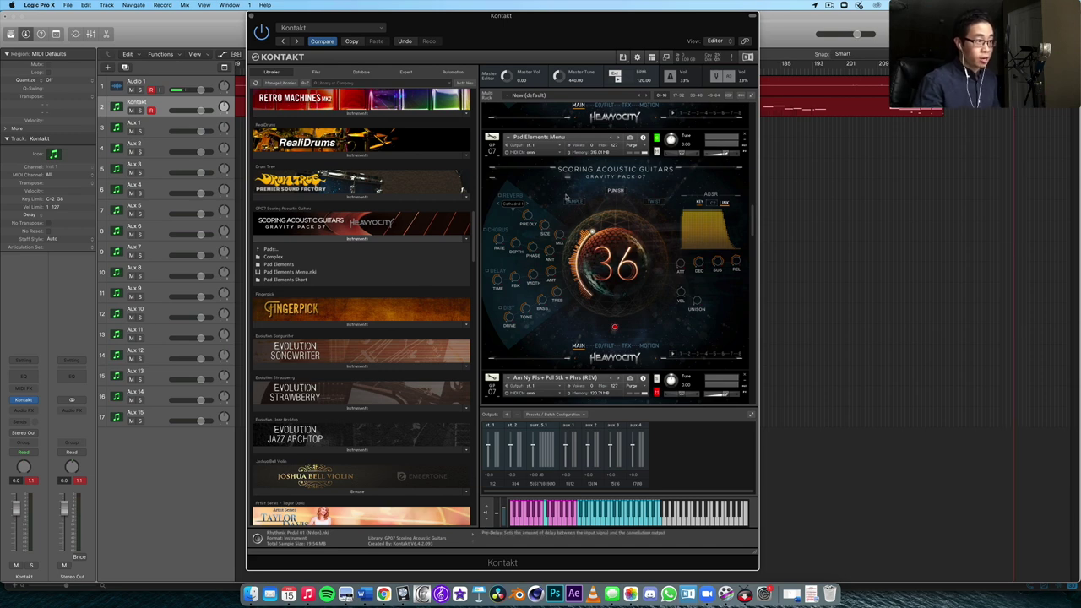
click(663, 231)
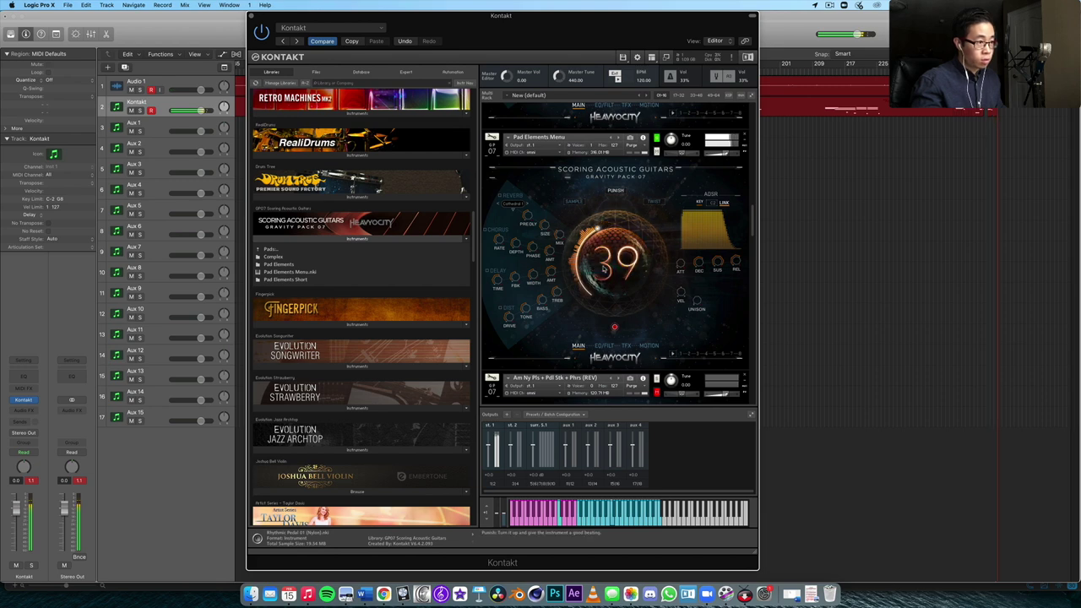
drag(603, 300, 611, 242)
drag(626, 195, 637, 275)
Step: Bring up the Am Ny Pls + Pdl Stk + Phrs (REV) instrument and list the library's Performance Palettes folder
scroll(638, 170, down, 5)
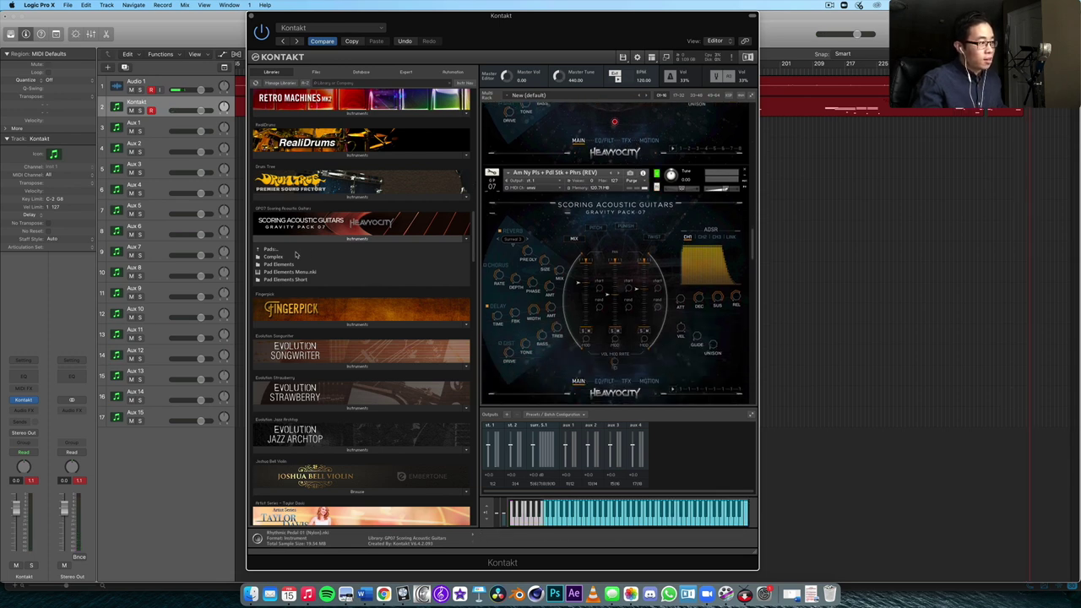
click(269, 249)
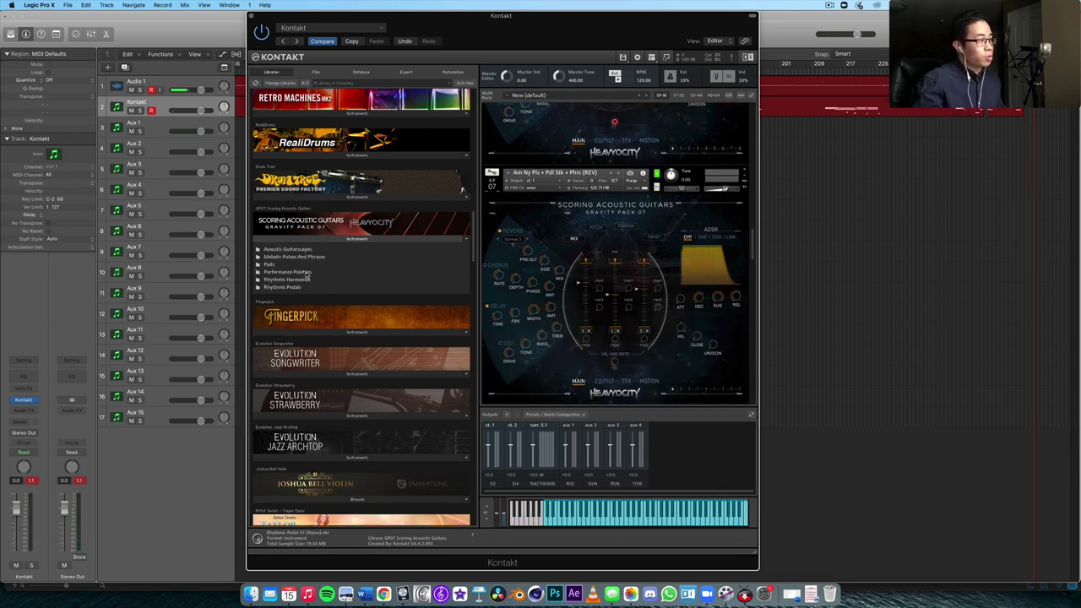
click(300, 275)
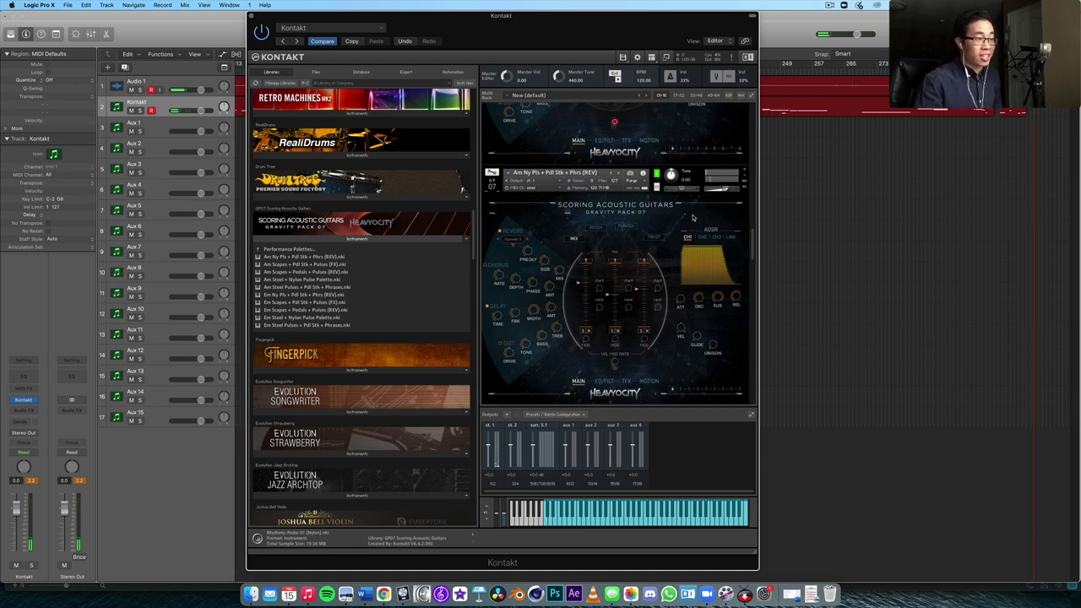
Step: Unmute the Em Scapes + Pedals + Pulses (REV) instrument
scroll(684, 206, down, 5)
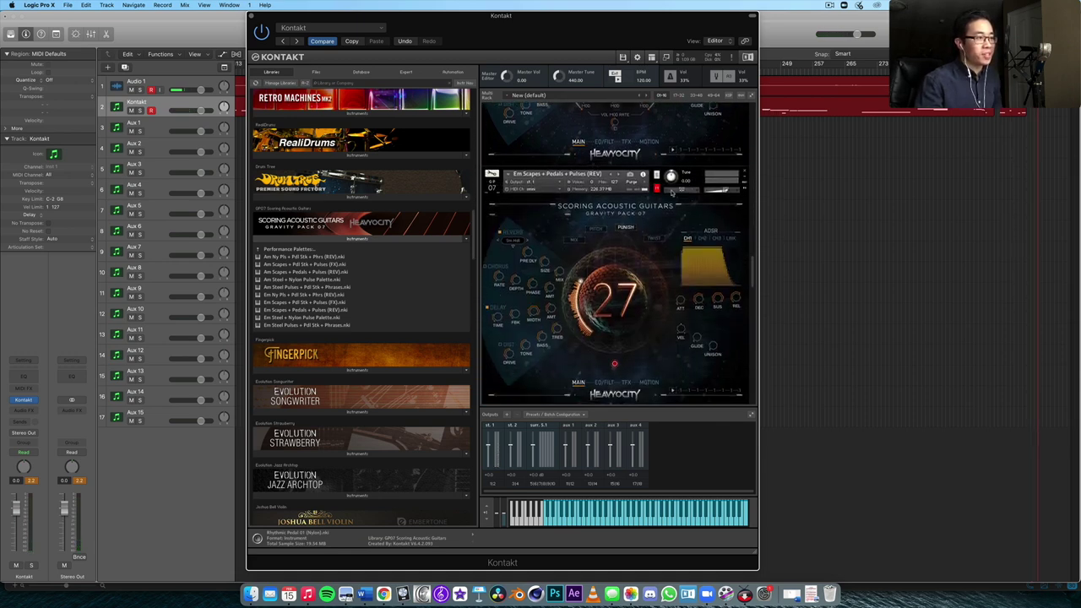
click(656, 187)
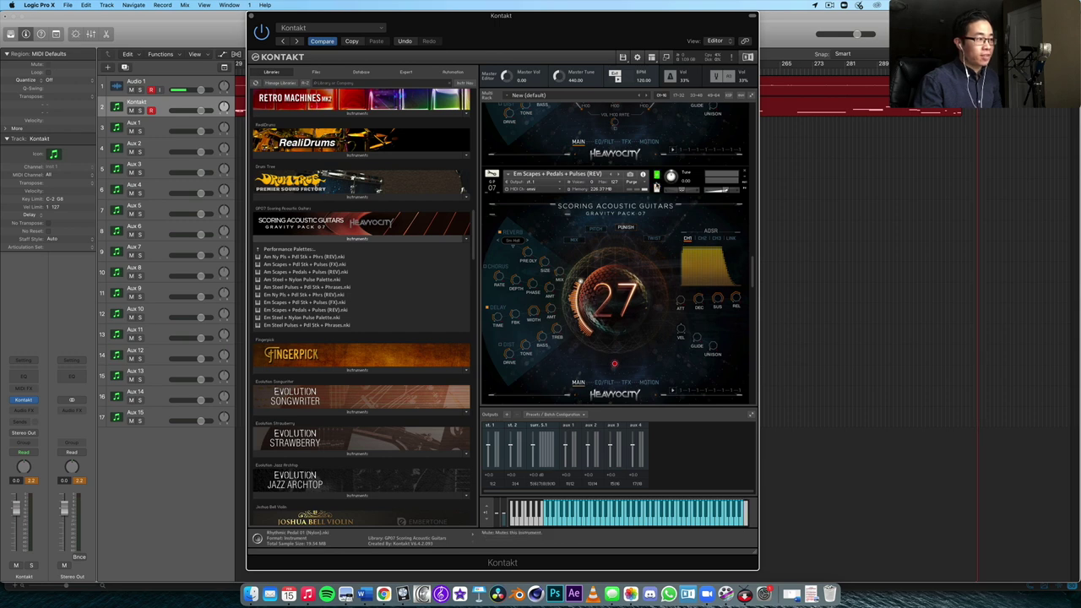
scroll(656, 186, down, 1)
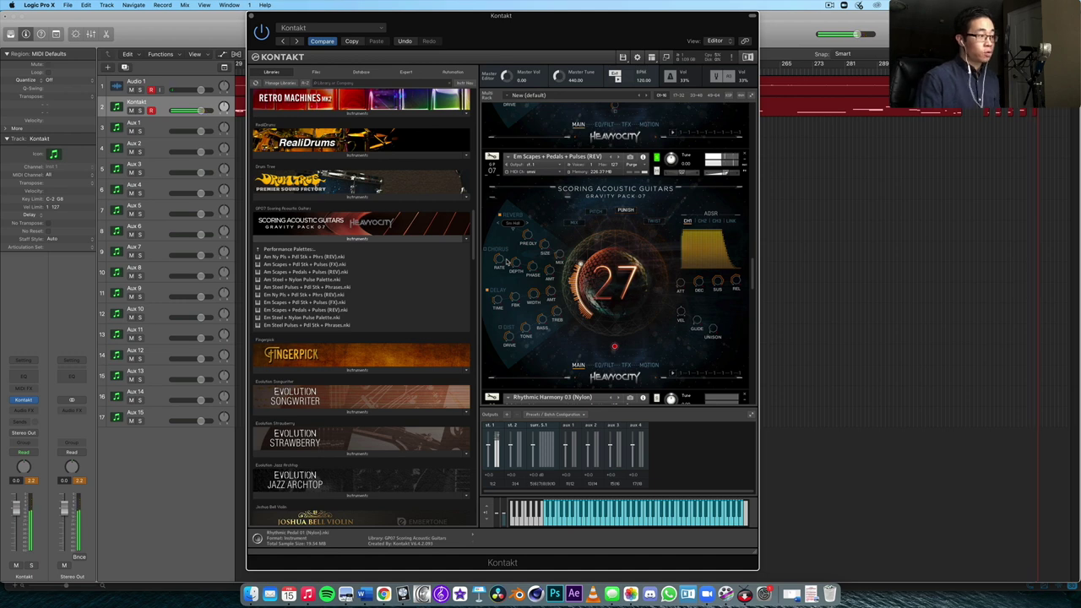
Step: Return to the library's main folder list, unmute Rhythmic Harmony 03 (Nylon) and try its keys on the on-screen keyboard
click(310, 251)
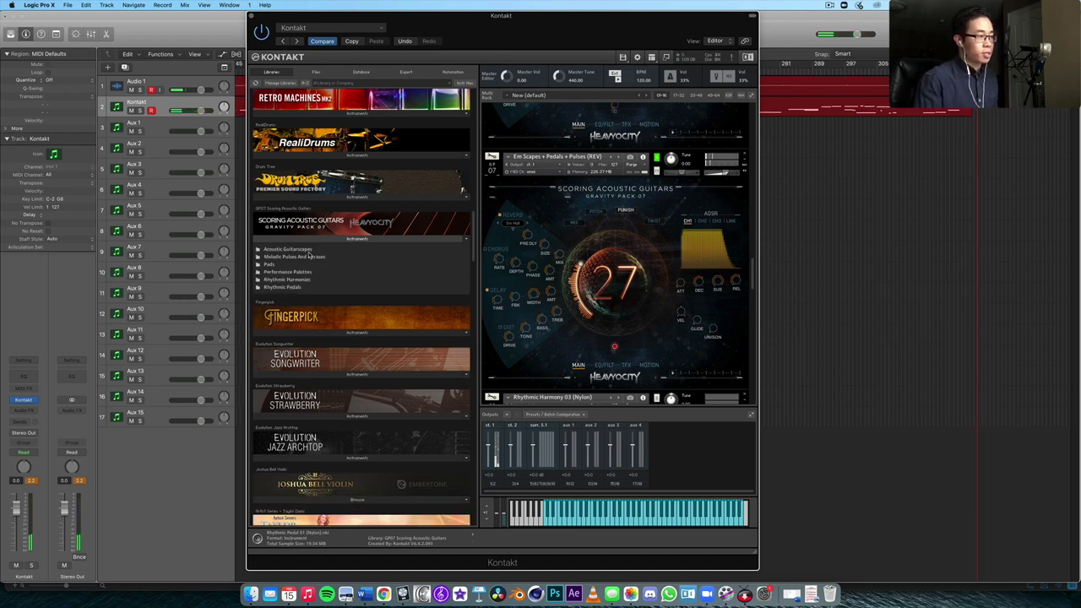
scroll(610, 227, down, 8)
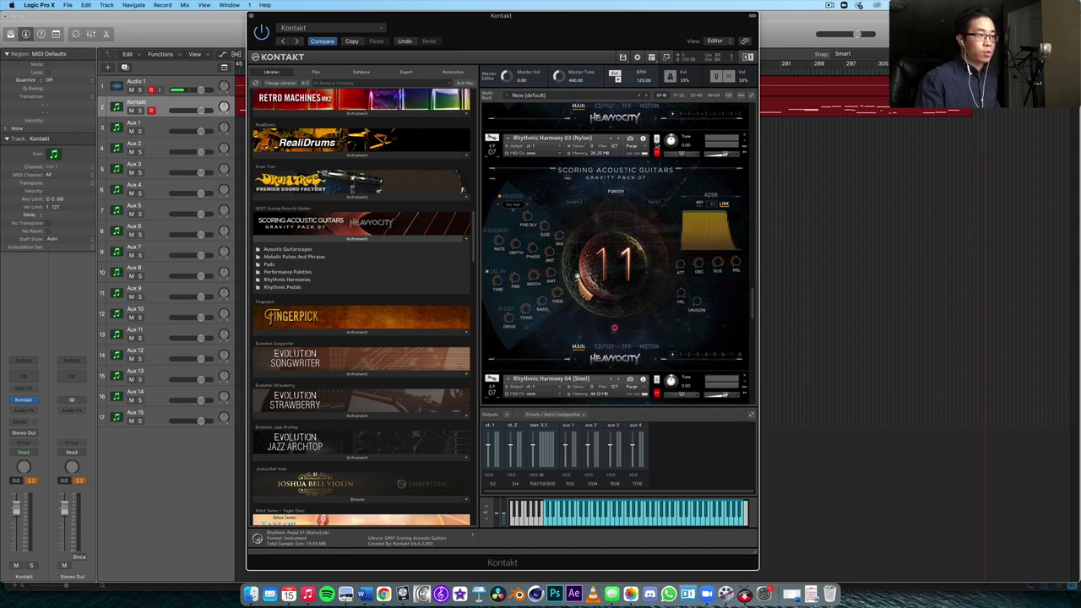
click(652, 151)
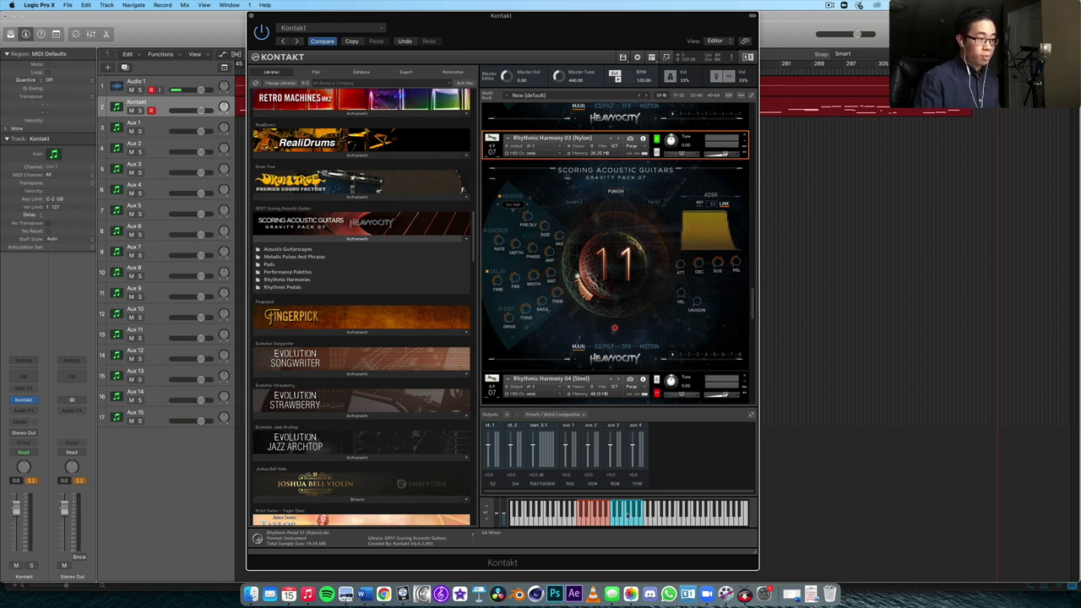
click(573, 524)
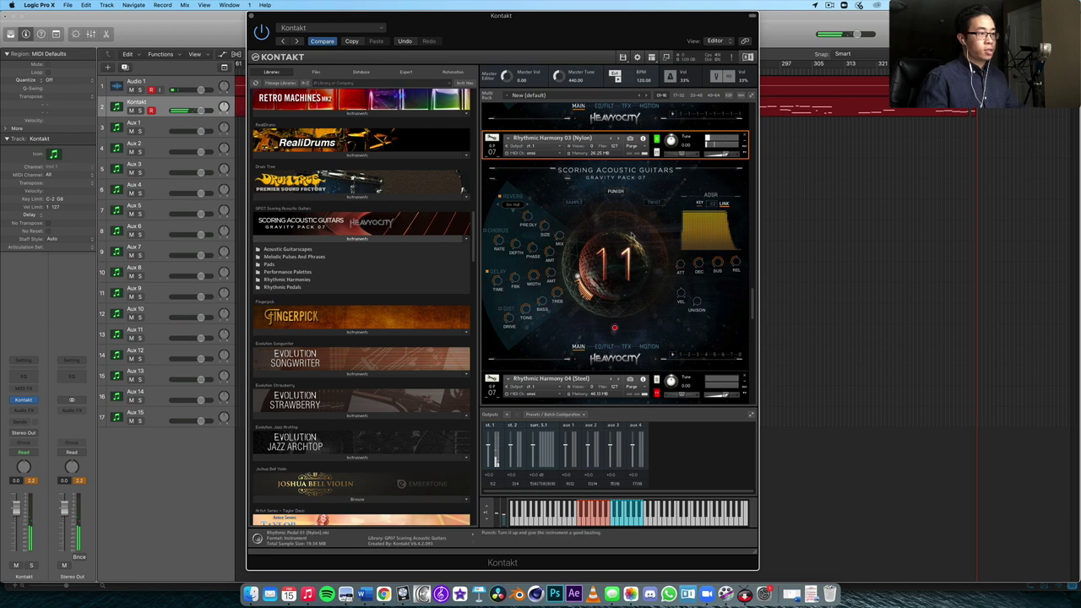
Step: Raise the Punish amount of Rhythmic Harmony 03 (Nylon) to 56
scroll(631, 235, up, 5)
scroll(625, 235, down, 3)
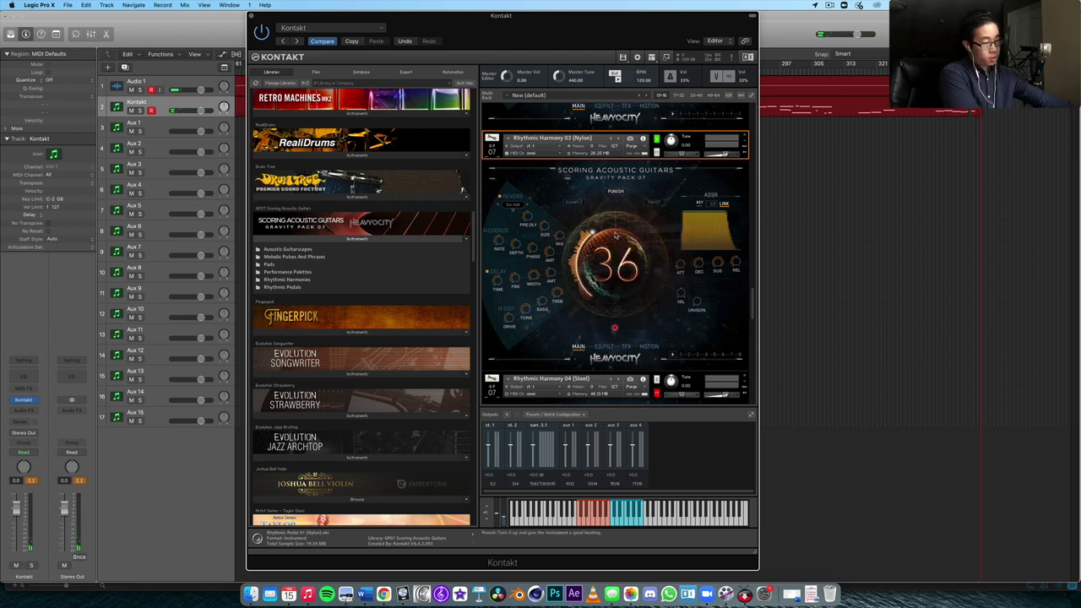
scroll(616, 235, up, 5)
scroll(614, 233, down, 2)
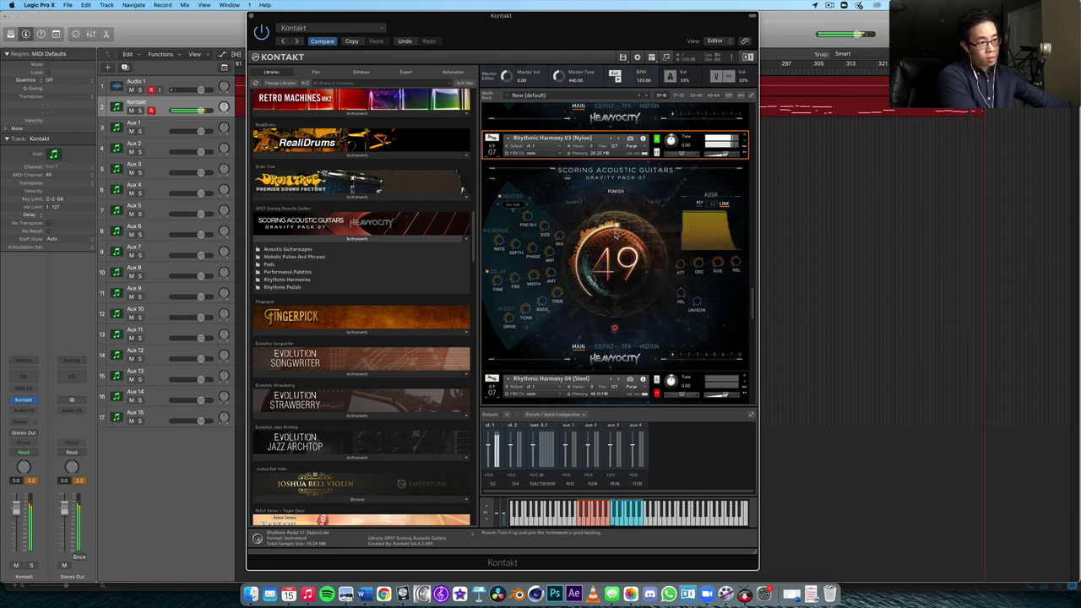
scroll(615, 231, up, 4)
scroll(615, 229, down, 3)
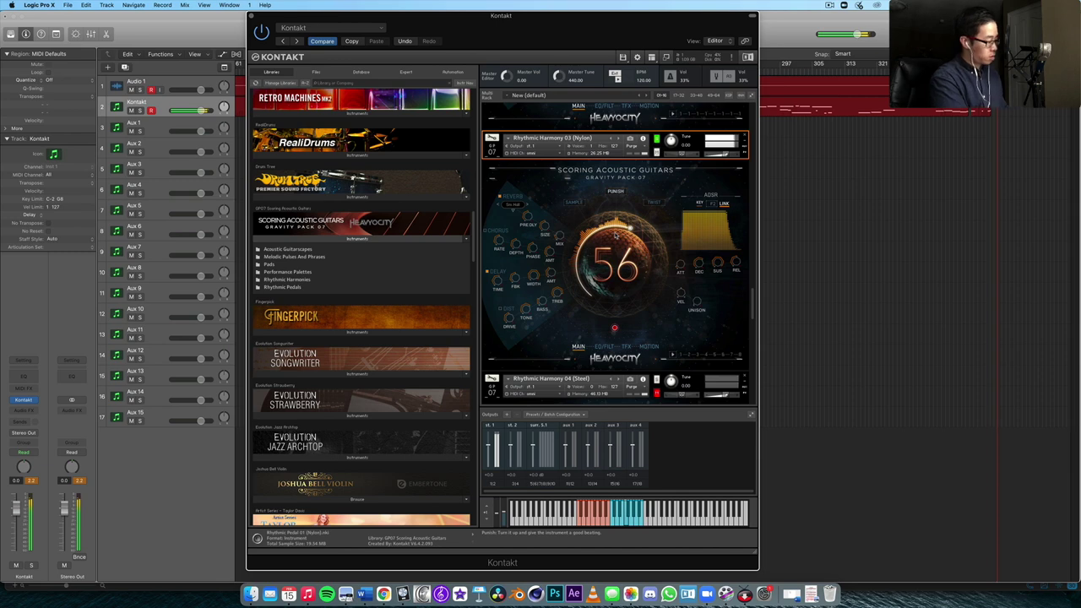
Step: Reposition the Kontakt window so the project's transport and tempo display can be checked
drag(622, 37, 626, 70)
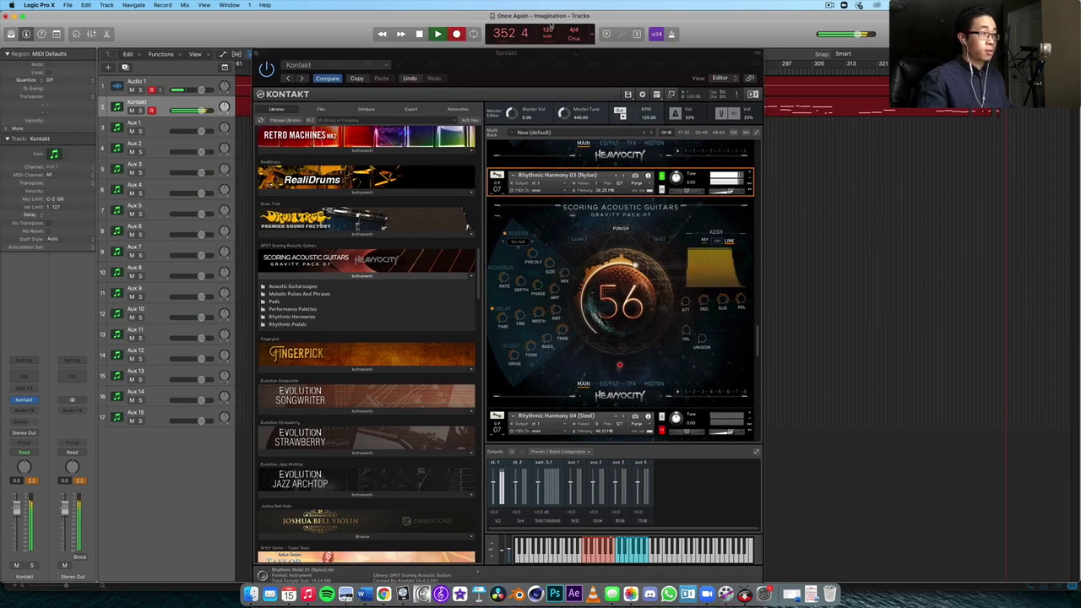
click(576, 23)
drag(556, 28, 559, 31)
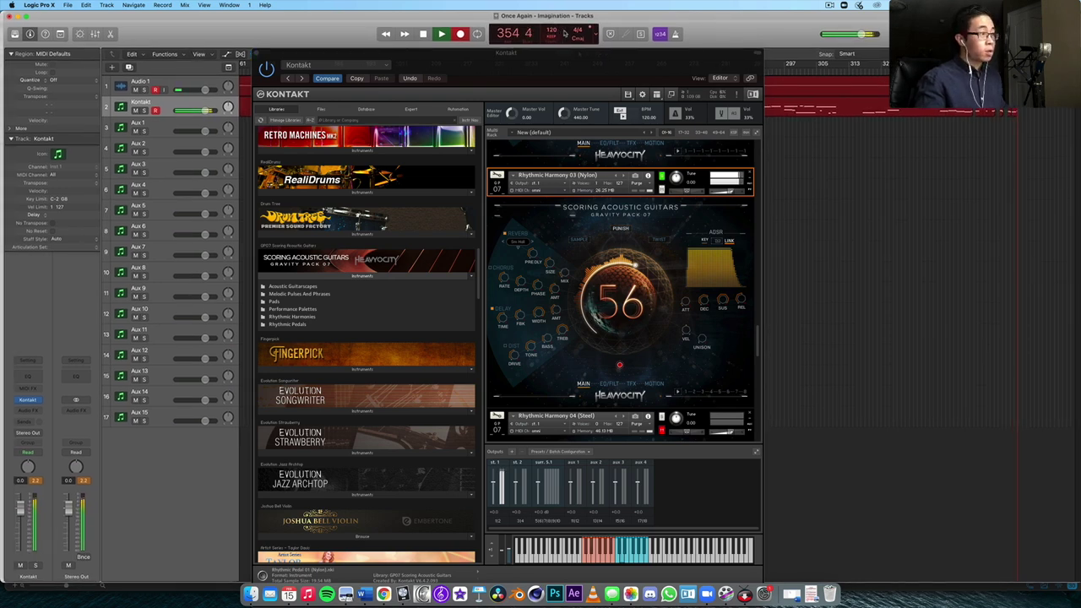
drag(561, 35, 553, 16)
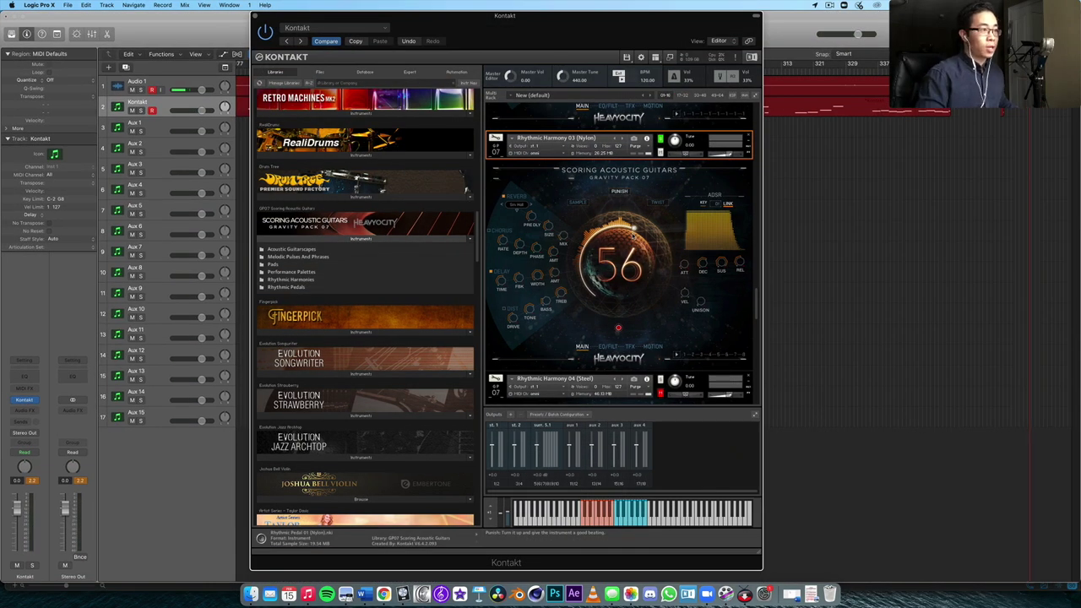
drag(591, 44, 586, 81)
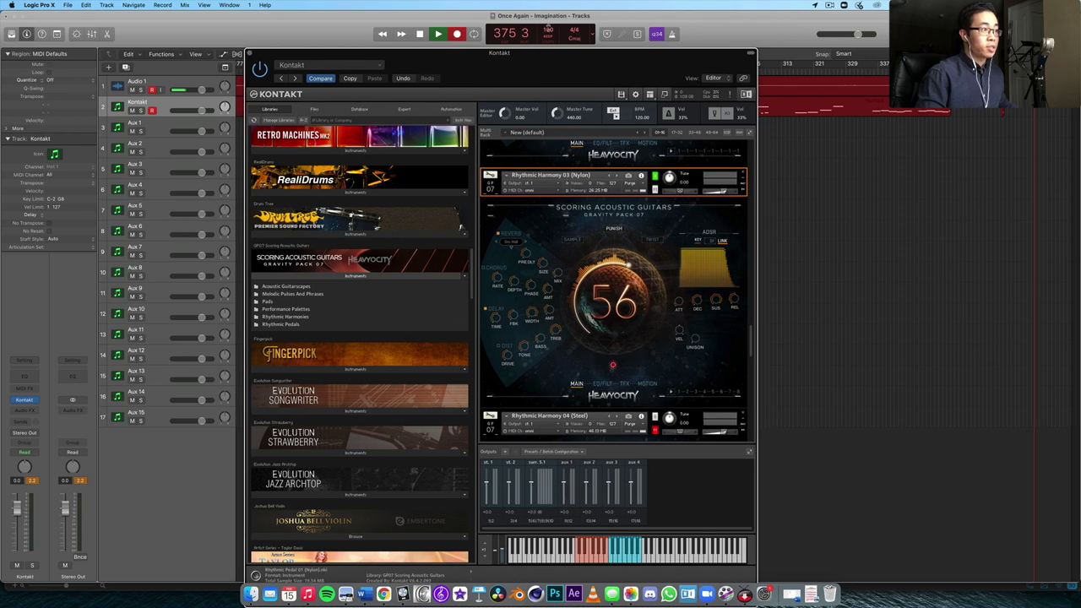
drag(568, 56, 564, 28)
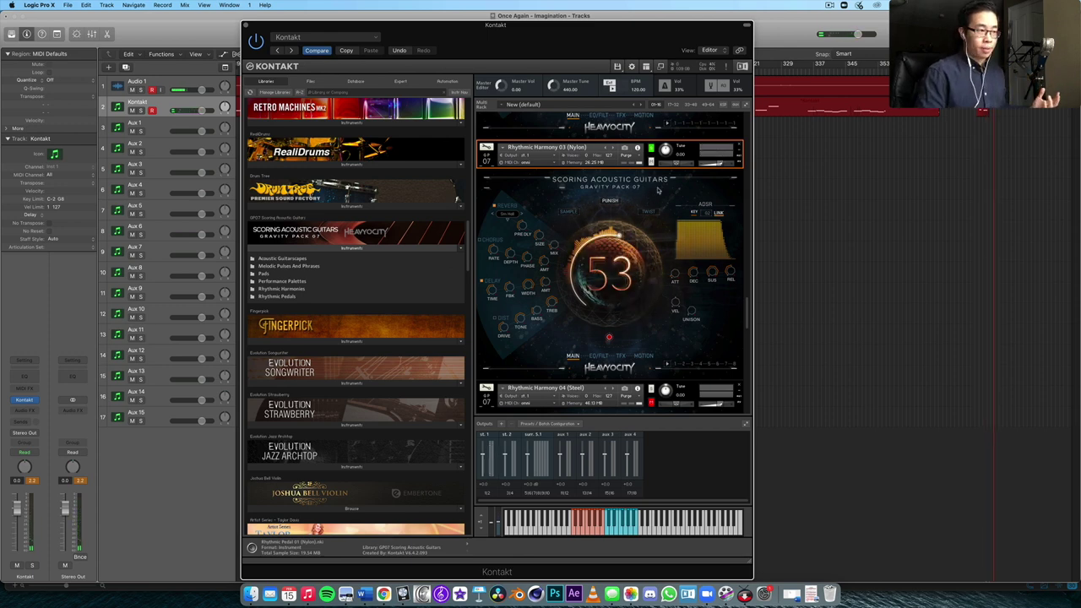
Step: Look over the Rhythmic Harmony 03 (Nylon) controls and list the presets in the Rhythmic Harmonies folder
scroll(674, 197, down, 3)
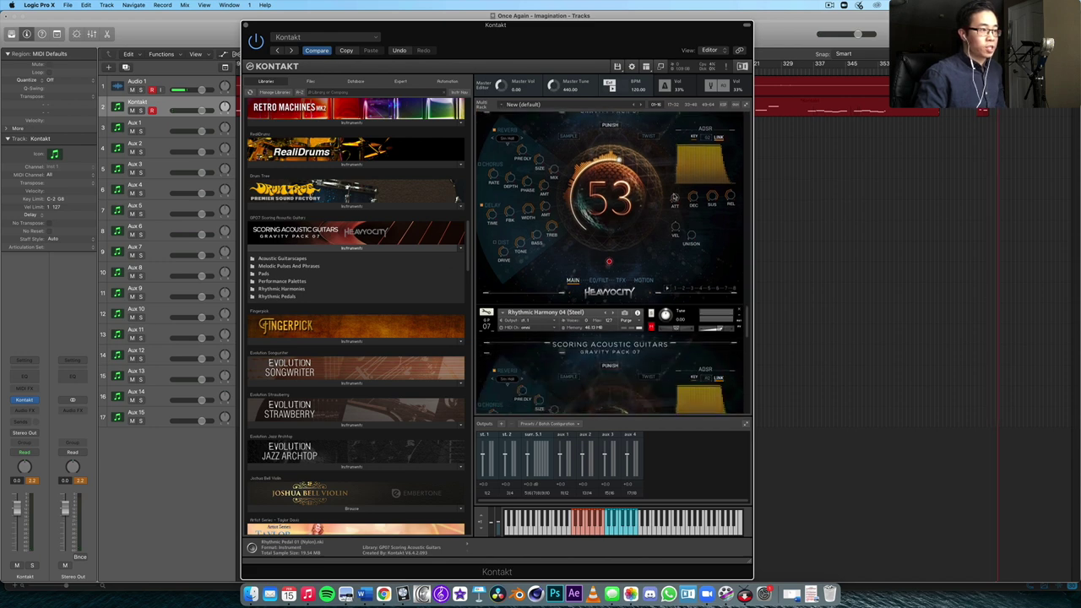
scroll(674, 197, up, 2)
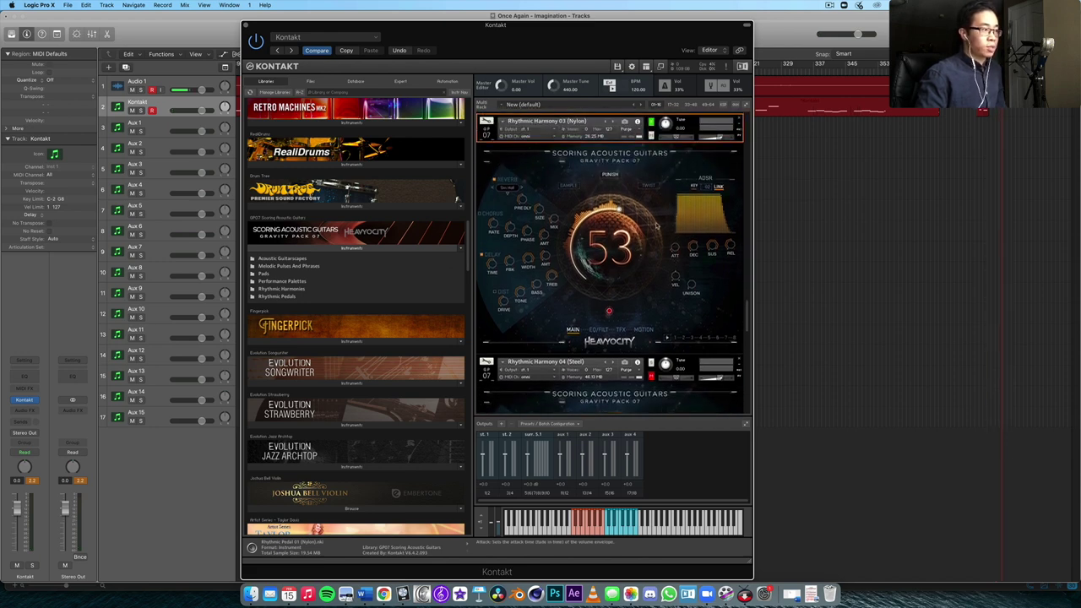
scroll(591, 219, up, 1)
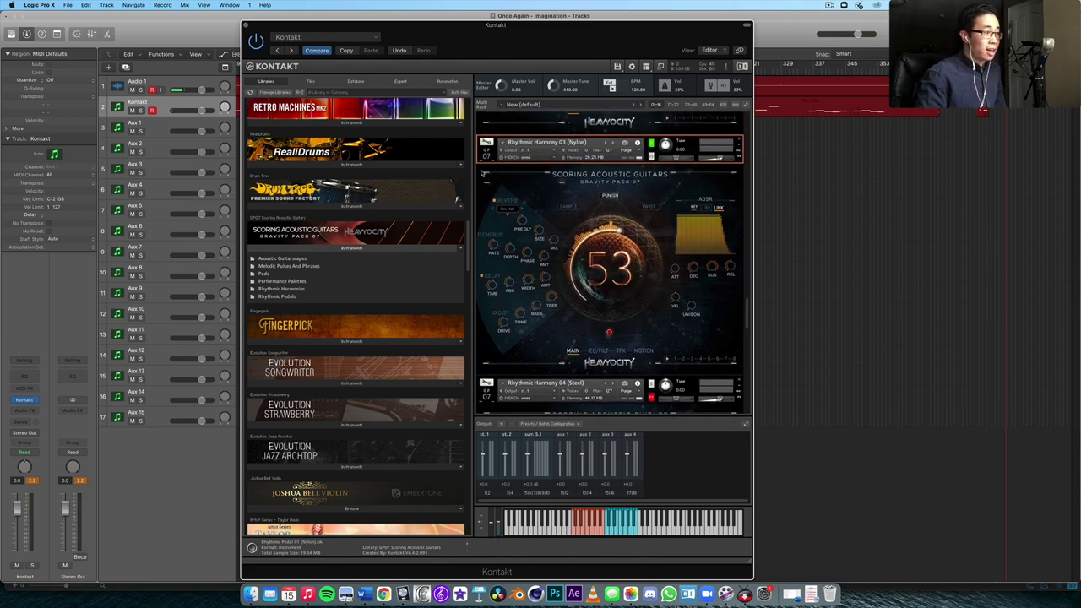
click(297, 289)
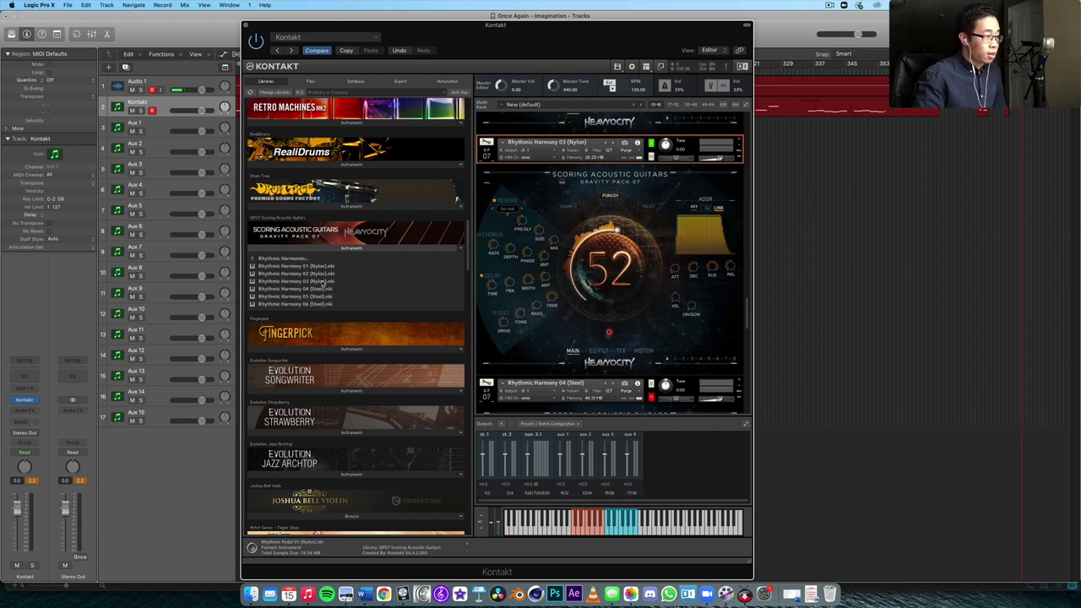
Step: Solo Rhythmic Harmony 04 (Steel) and raise its Punish amount to 66
scroll(603, 230, down, 3)
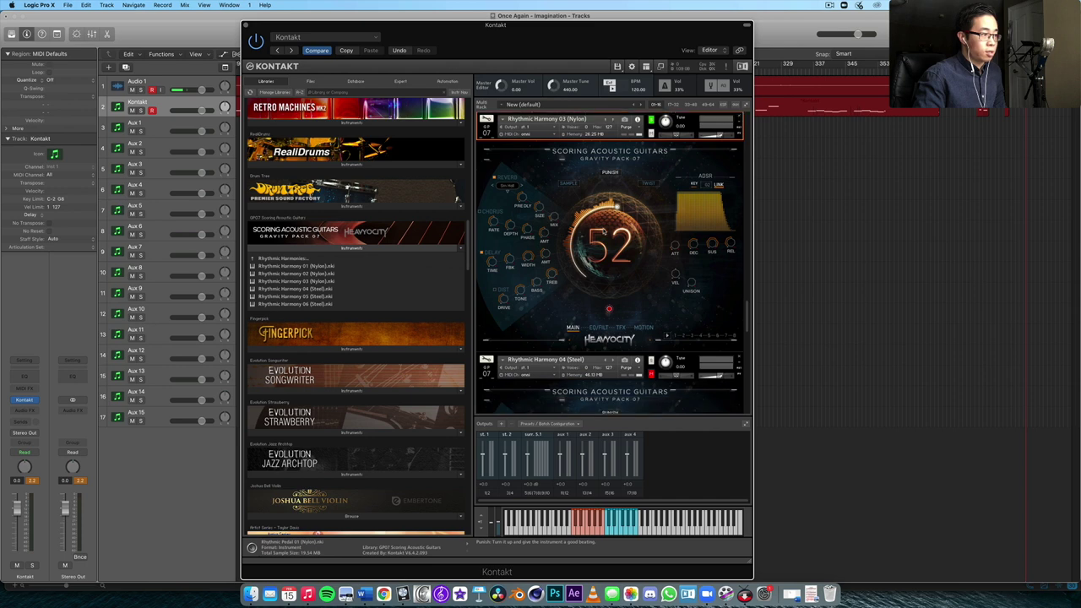
scroll(603, 230, down, 5)
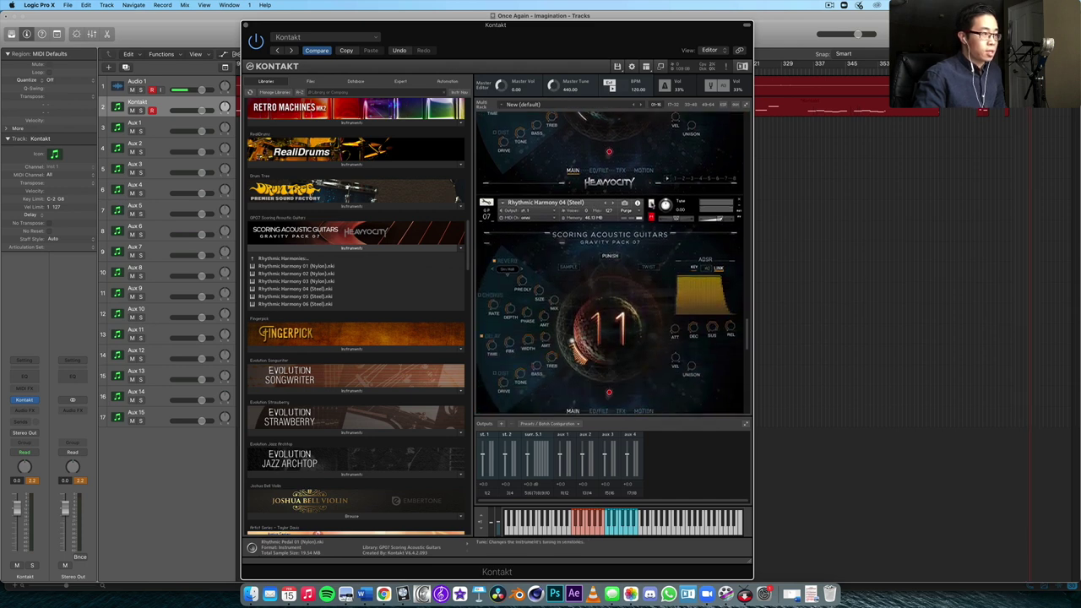
scroll(650, 222, down, 2)
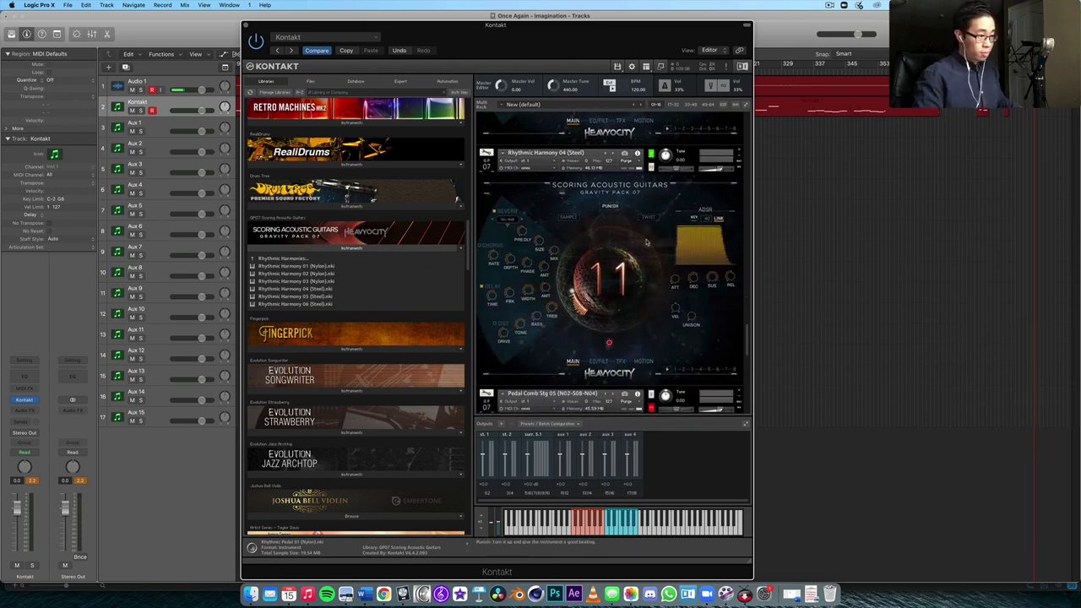
right_click(615, 265)
click(617, 264)
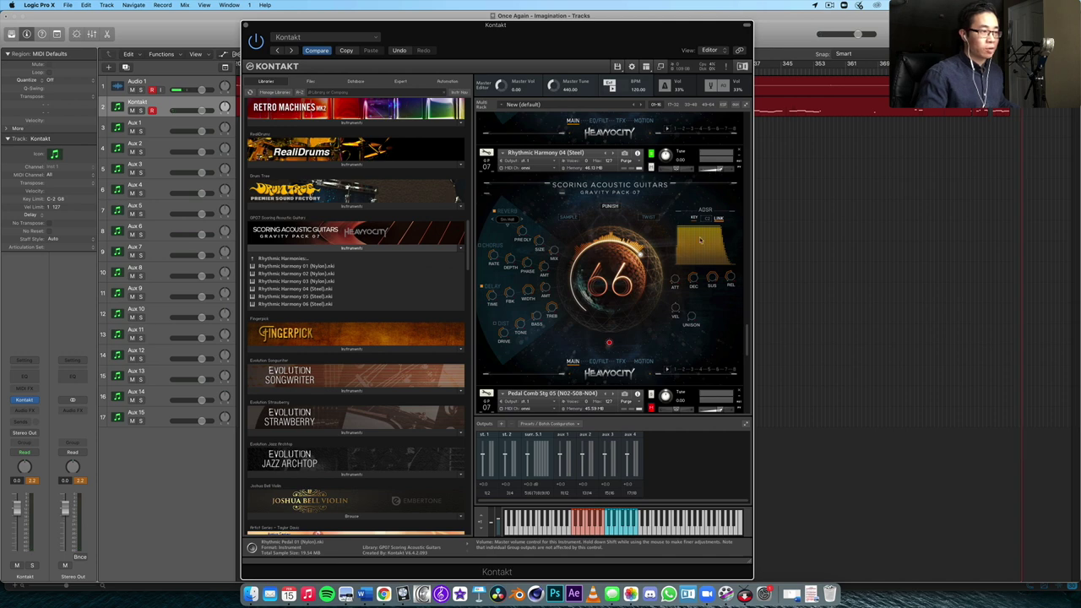
Step: Return to the library's main folder list and open the Rhythmic Pedals folder
scroll(718, 189, down, 6)
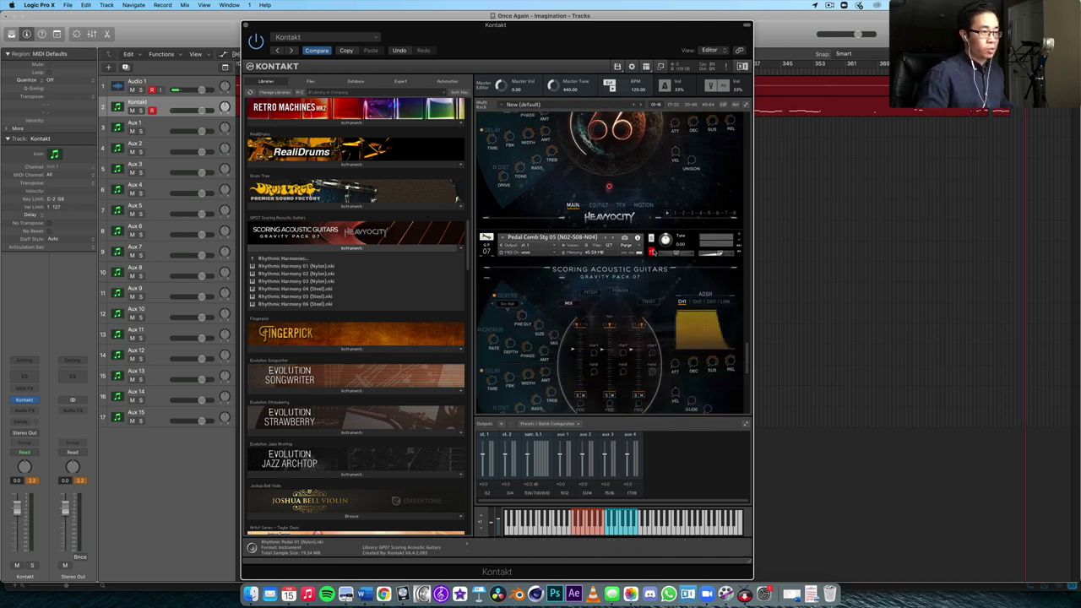
click(300, 260)
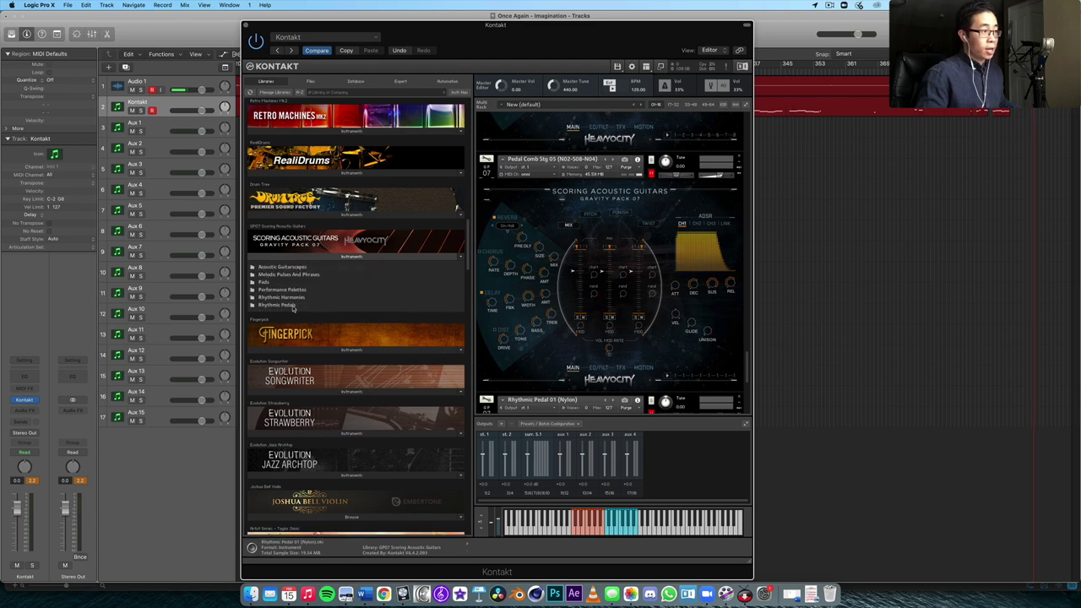
click(293, 305)
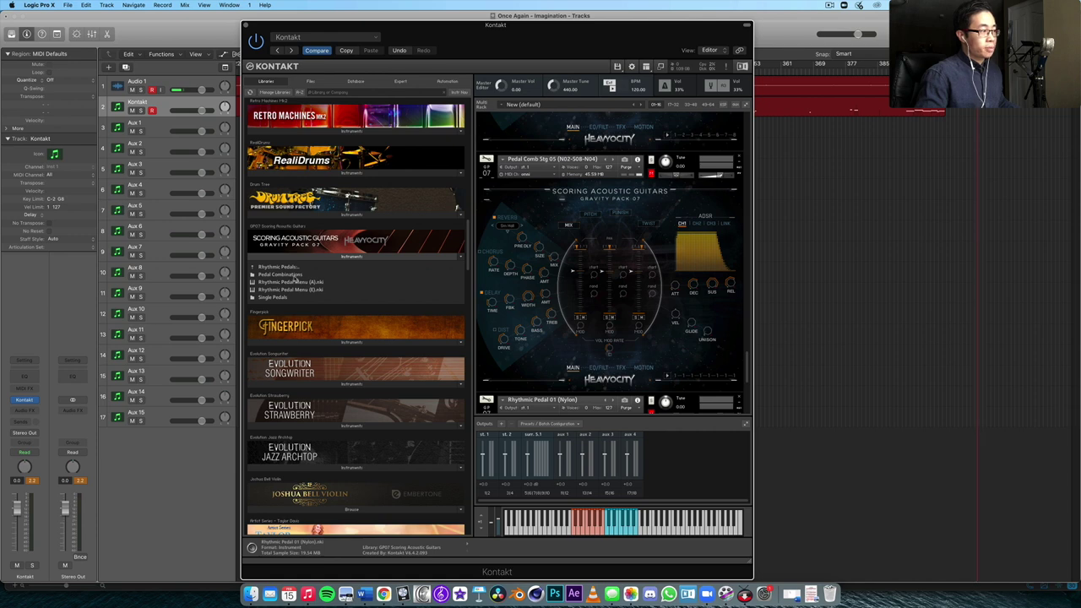
Step: Bring up the Pedal Comb Stg 05 (N02-S08-N04) instrument and solo it
scroll(631, 214, down, 1)
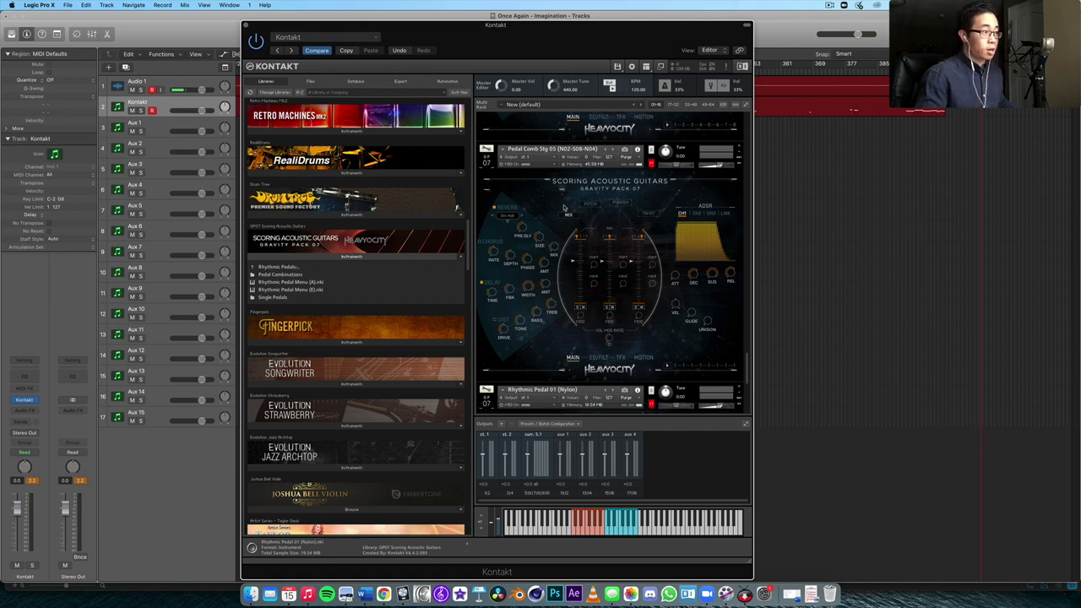
scroll(578, 230, down, 5)
scroll(591, 202, up, 8)
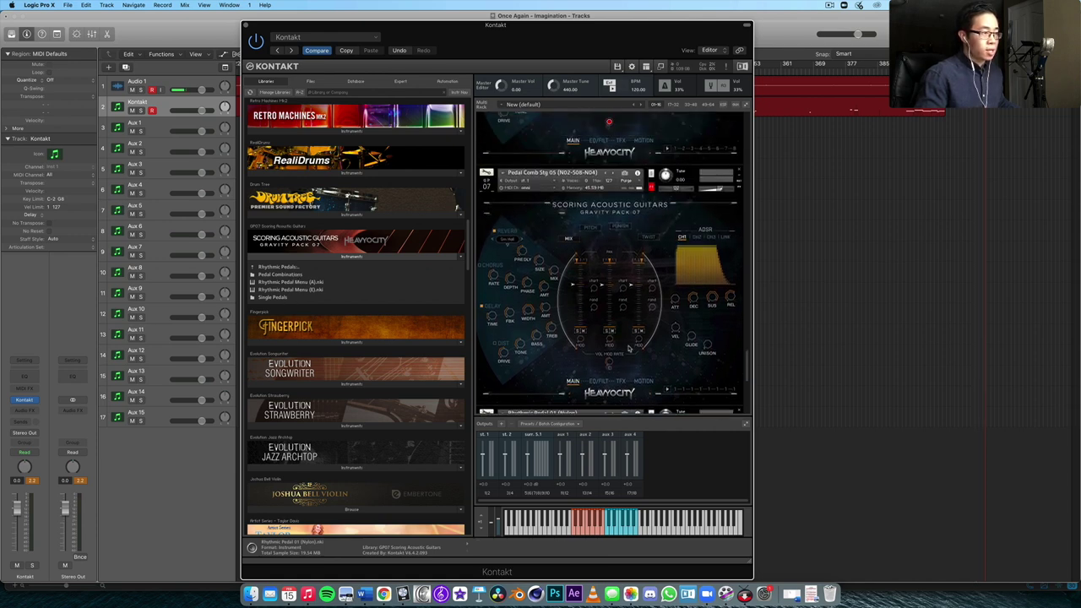
scroll(608, 261, down, 2)
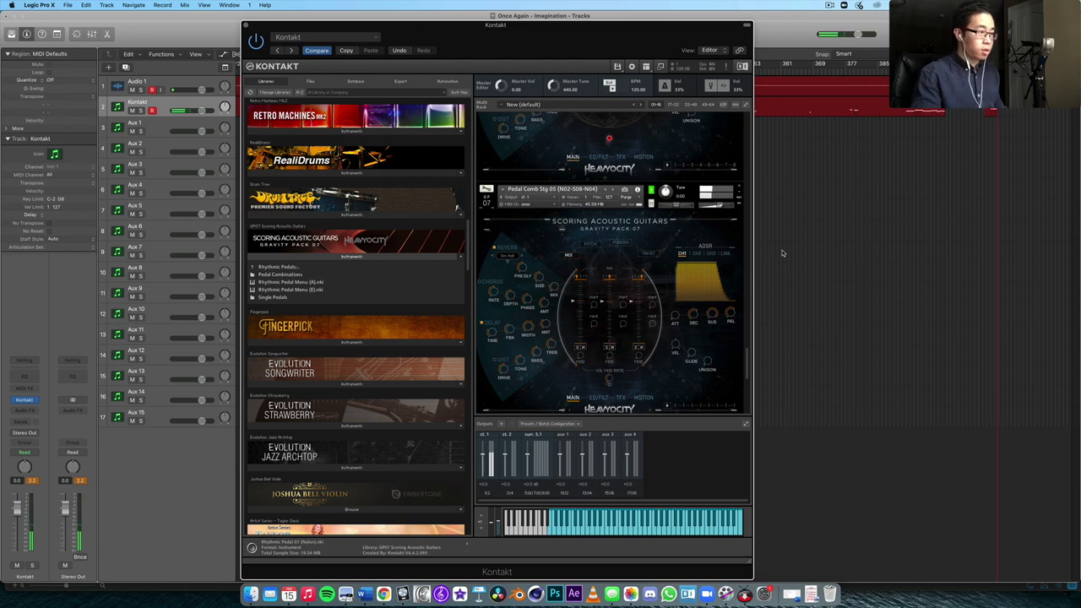
Step: Show the Punish control of Pedal Comb Stg 05 and raise its amount to 99
click(620, 242)
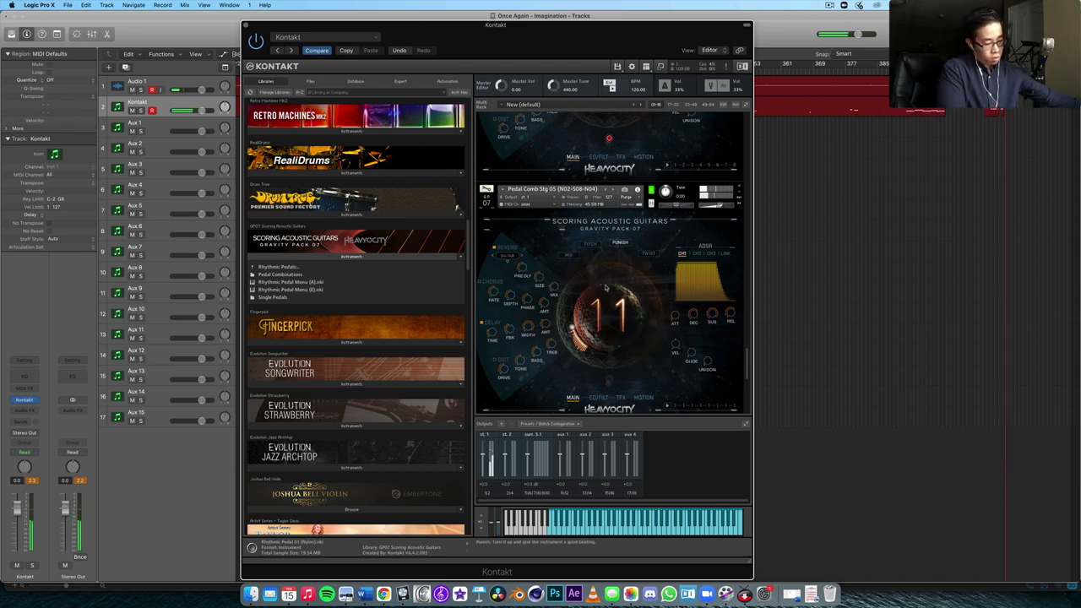
scroll(605, 288, up, 10)
scroll(604, 288, down, 2)
scroll(604, 288, up, 2)
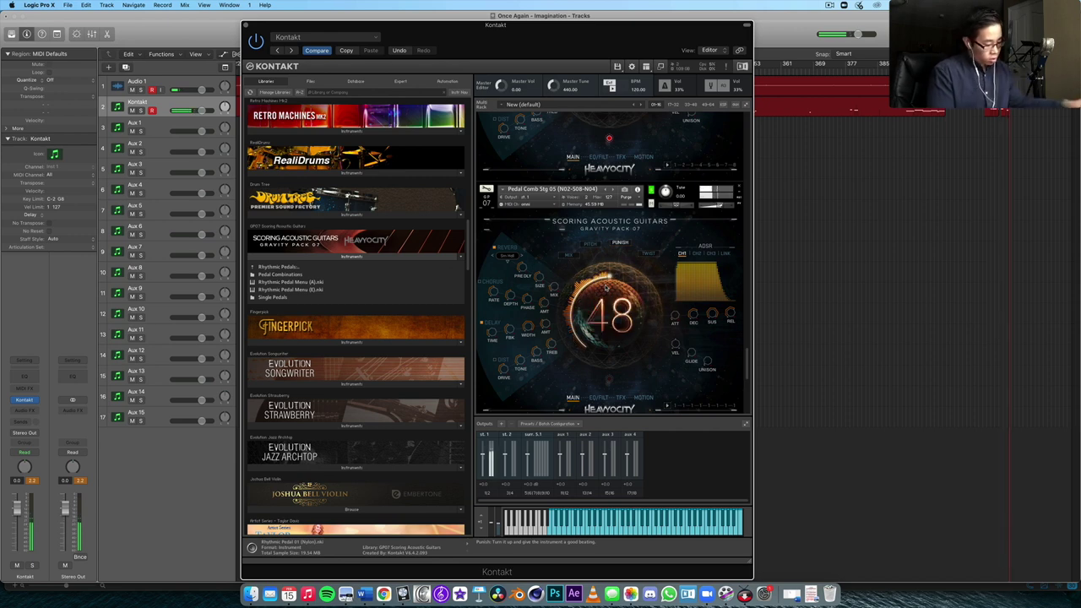
scroll(605, 288, up, 6)
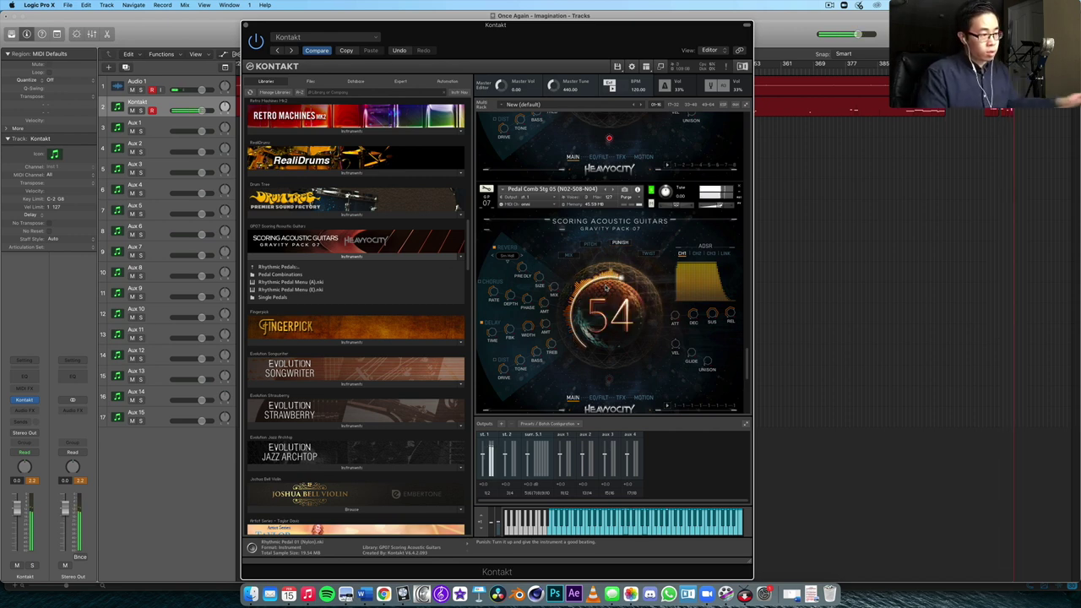
scroll(605, 288, up, 10)
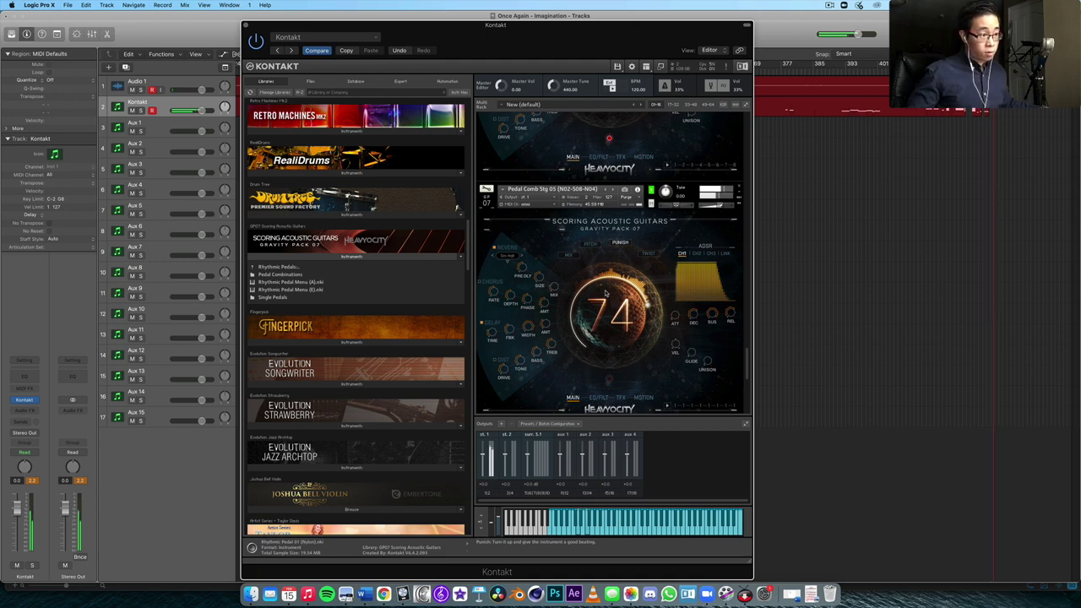
scroll(605, 293, up, 5)
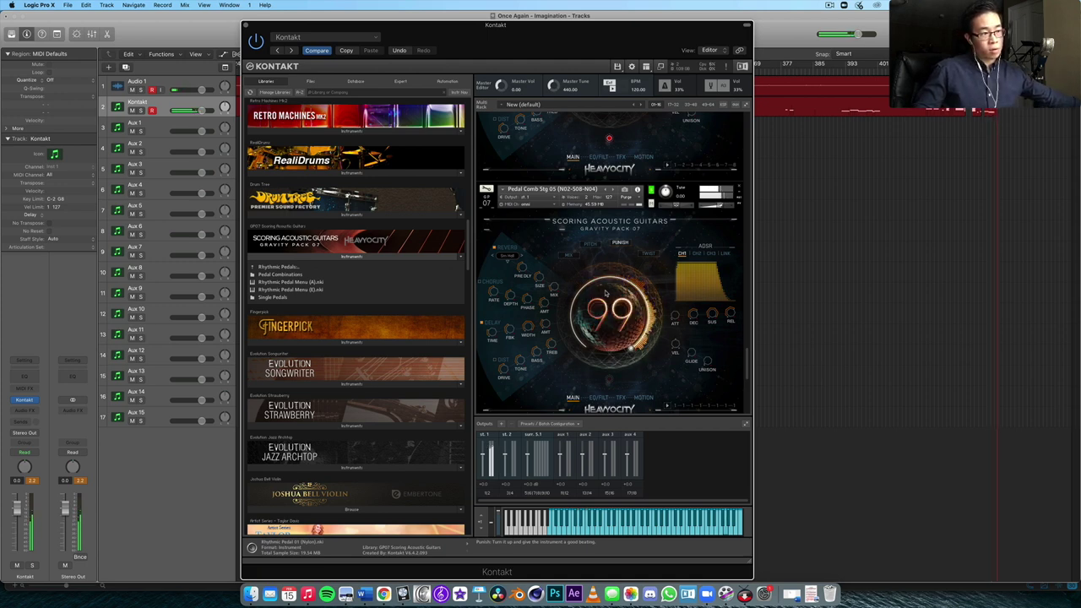
Step: Bring the Punish amount of Pedal Comb Stg 05 down to 66
scroll(605, 293, down, 5)
scroll(605, 293, up, 3)
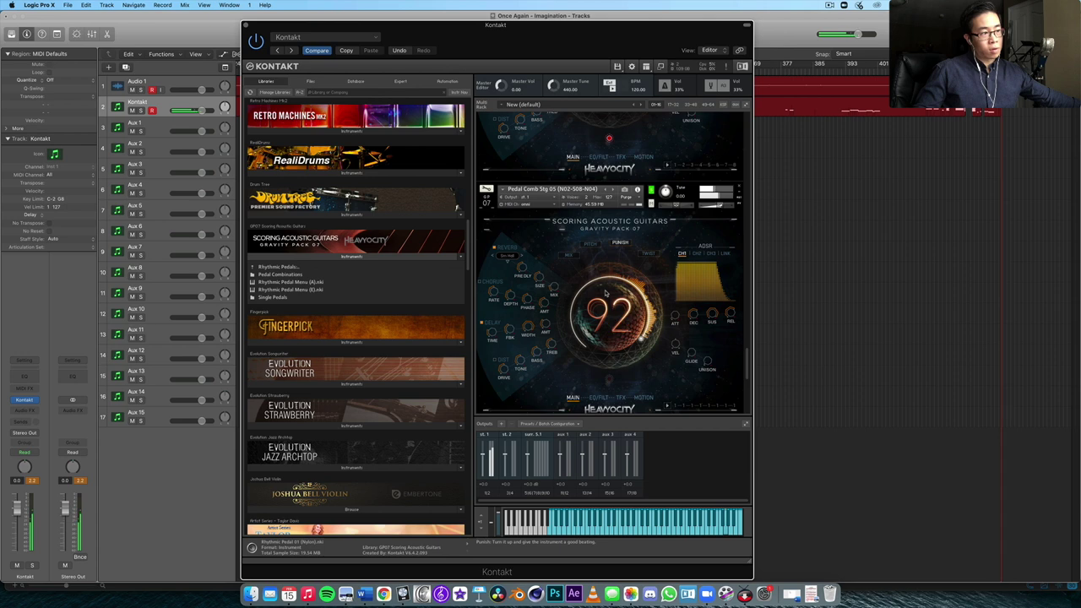
scroll(606, 293, up, 3)
scroll(605, 293, down, 2)
scroll(606, 293, down, 8)
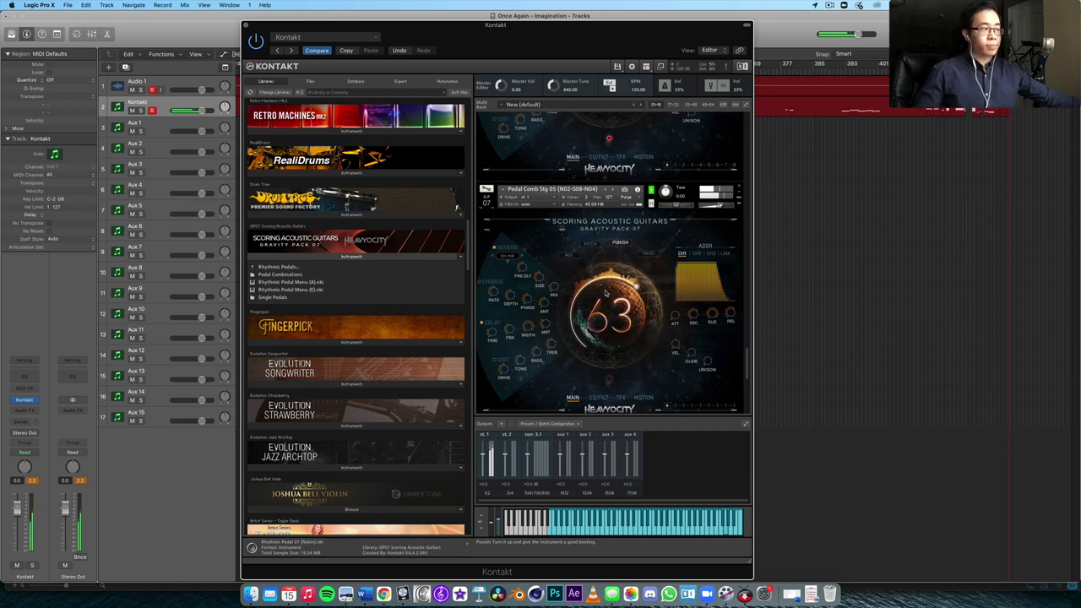
scroll(605, 292, up, 5)
scroll(605, 293, down, 4)
scroll(605, 293, up, 1)
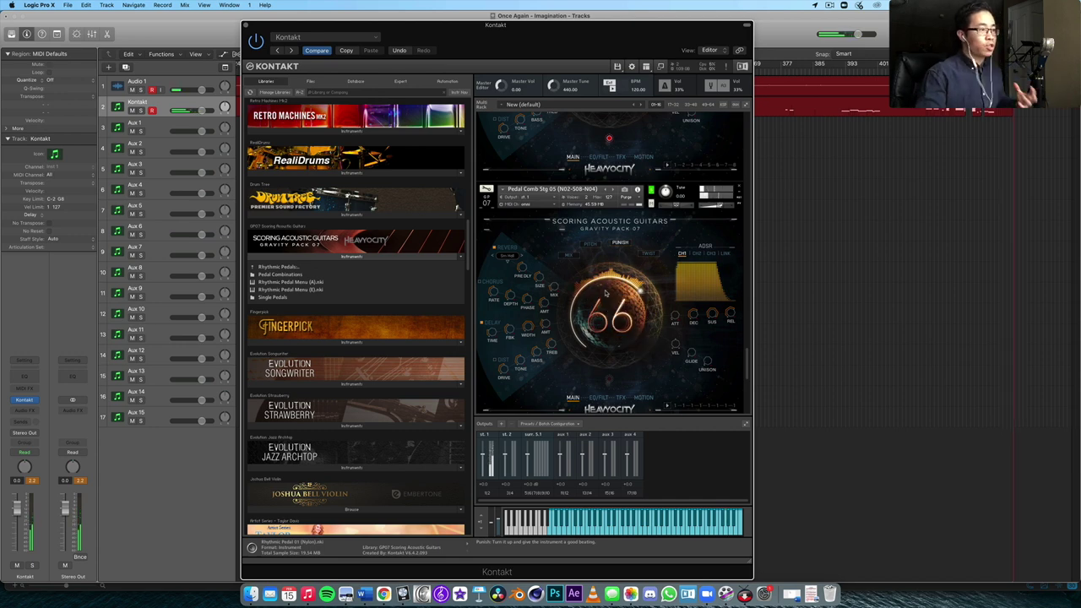
scroll(646, 372, down, 1)
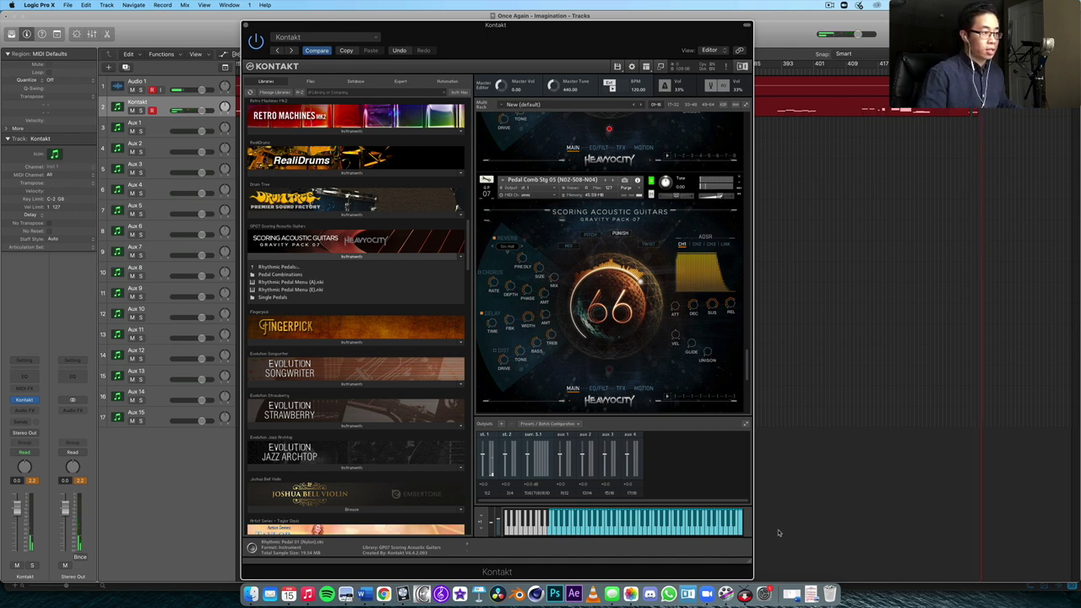
Step: Solo Rhythmic Pedal 01 (Nylon) to try it, and return the library browser to its main folder list
scroll(698, 312, down, 8)
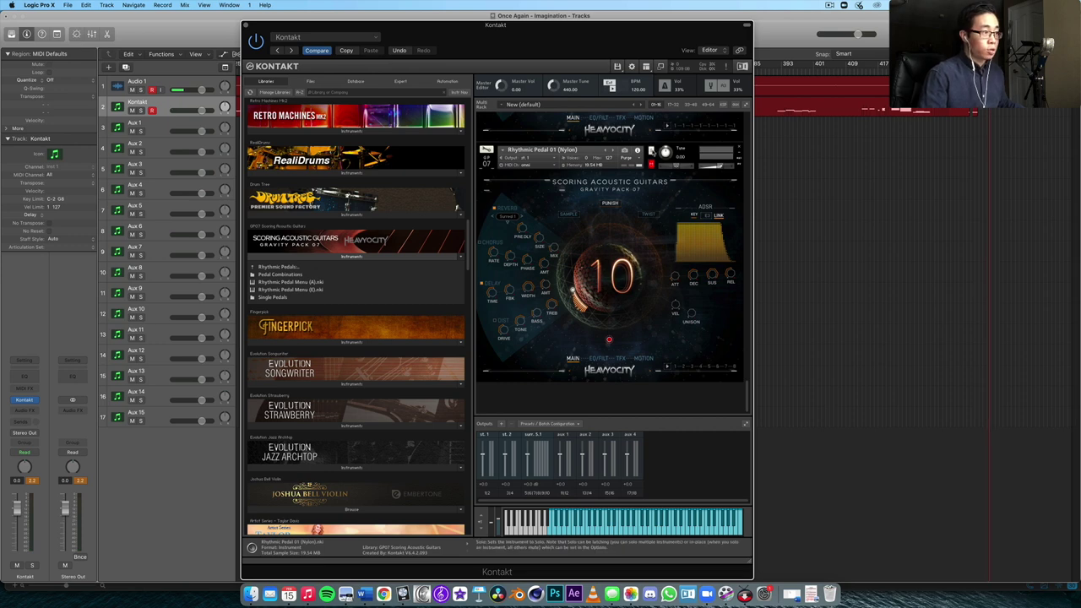
click(650, 151)
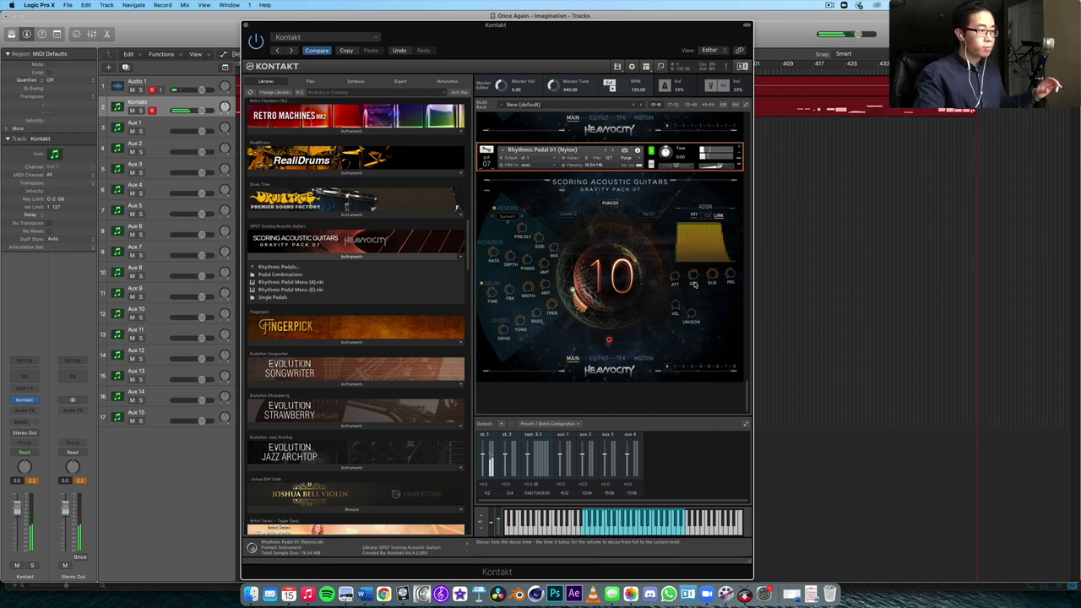
click(352, 257)
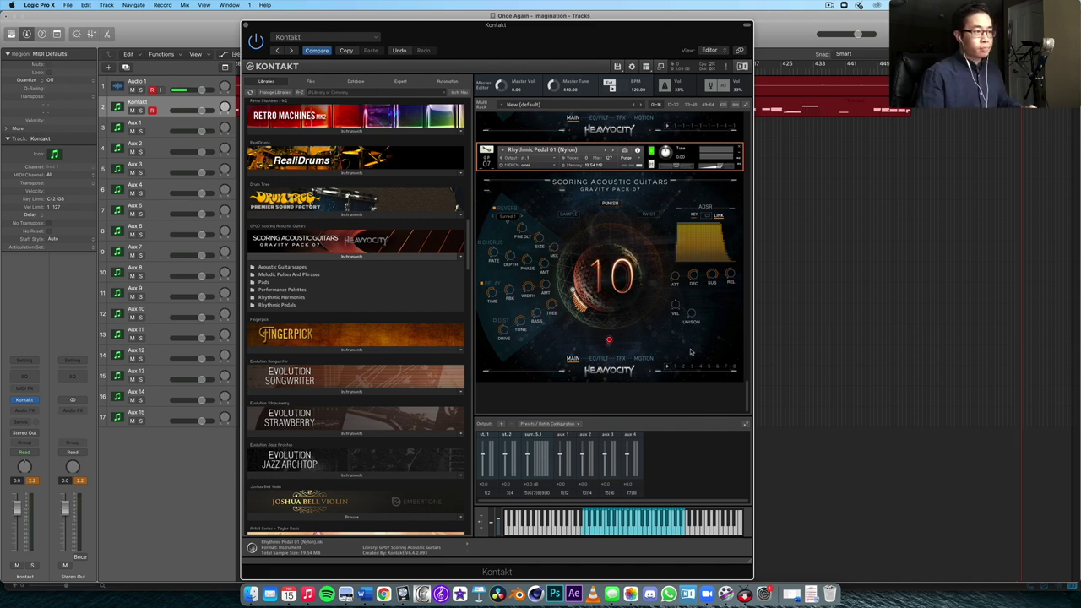
scroll(680, 330, up, 5)
scroll(705, 287, up, 3)
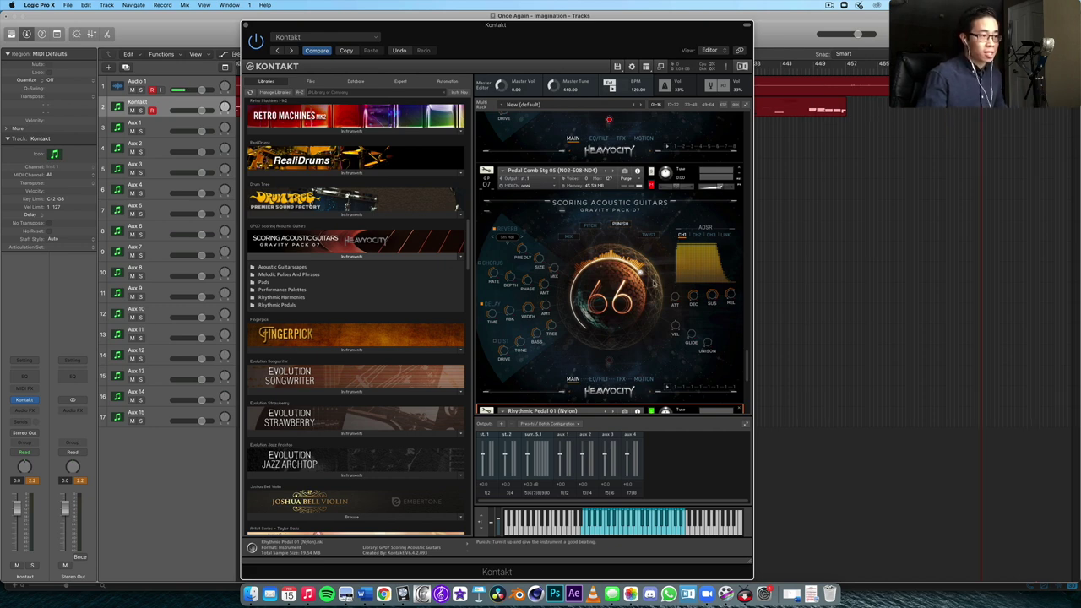
Step: Review the loaded rack instruments from the Acoustic Guitarscapes through to Rhythmic Harmony 04 (Steel), and collapse the Scoring Acoustic Guitars folder list
scroll(667, 284, up, 5)
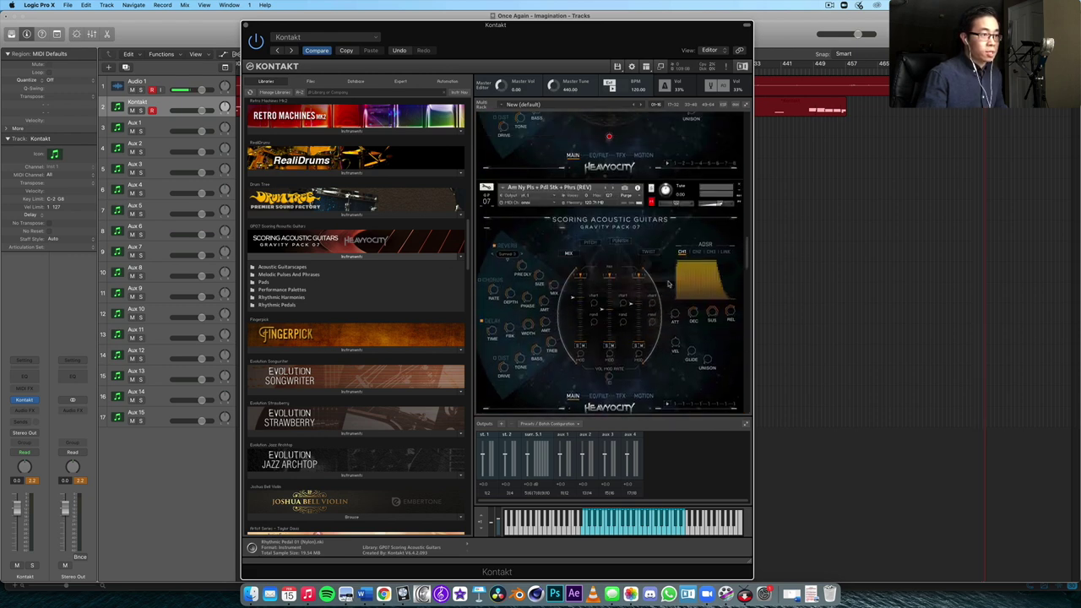
scroll(667, 284, up, 8)
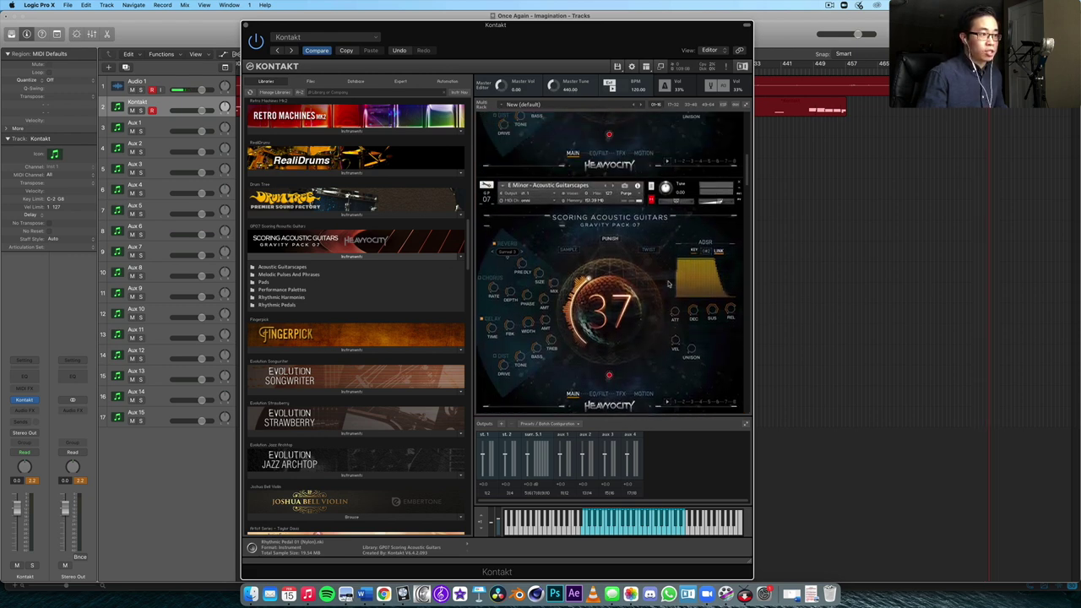
scroll(667, 284, up, 6)
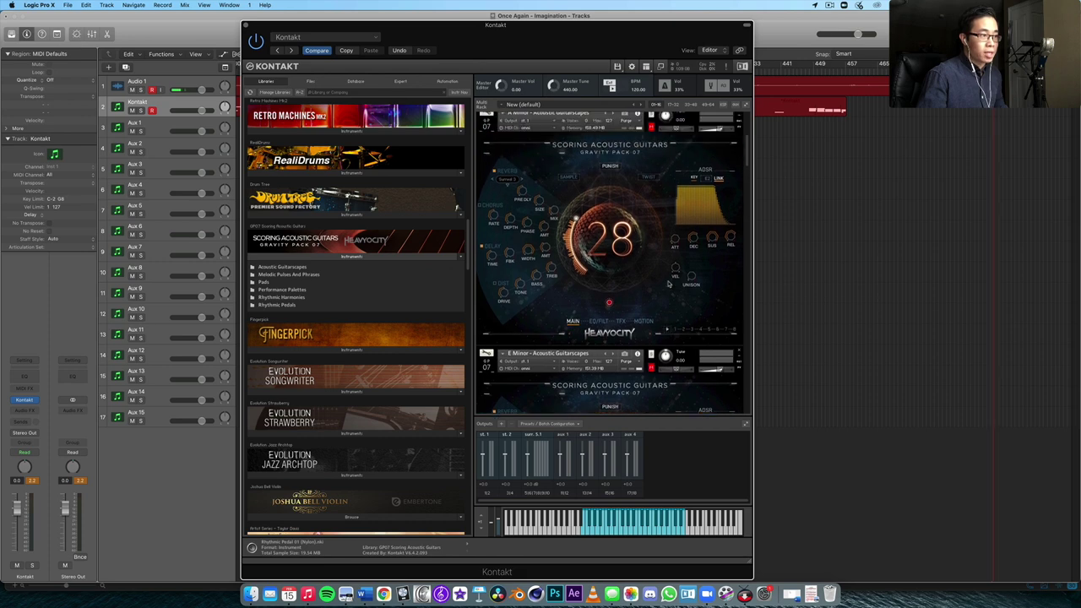
scroll(667, 284, up, 2)
scroll(668, 283, down, 6)
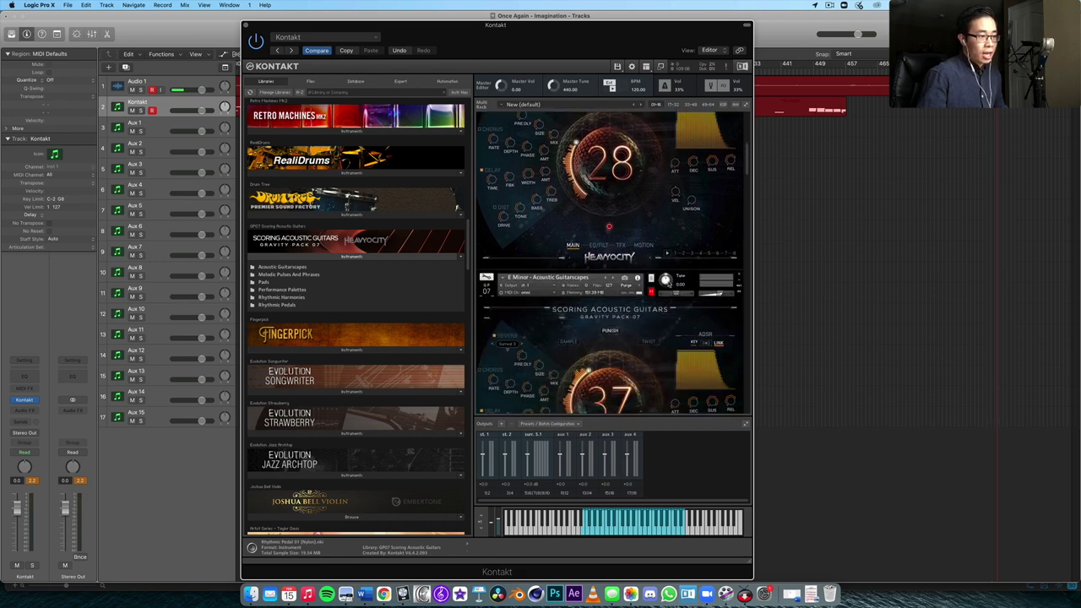
scroll(668, 283, down, 8)
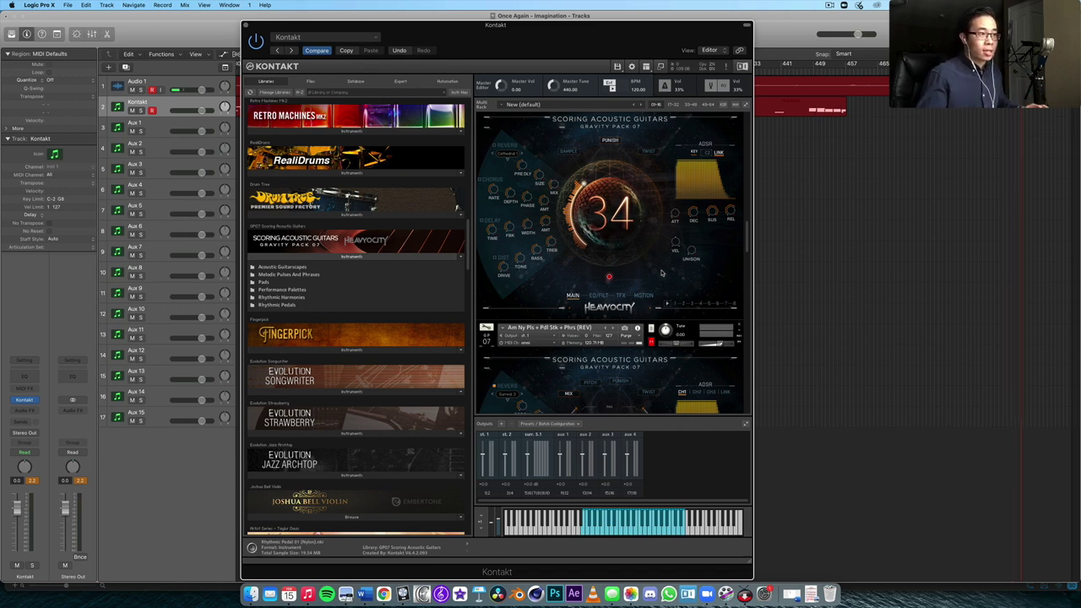
scroll(662, 272, down, 5)
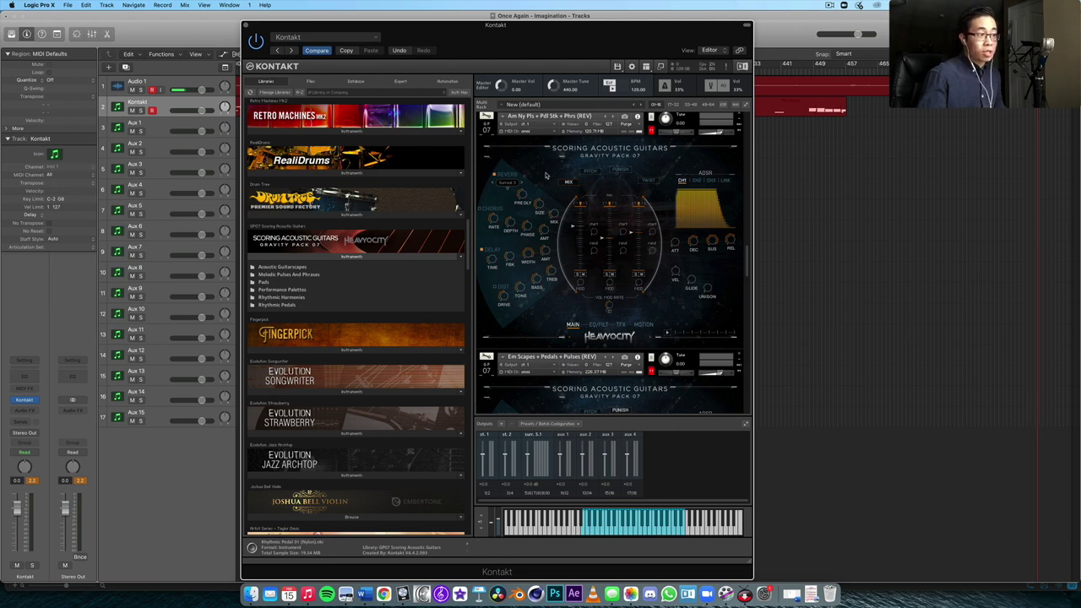
scroll(547, 174, down, 8)
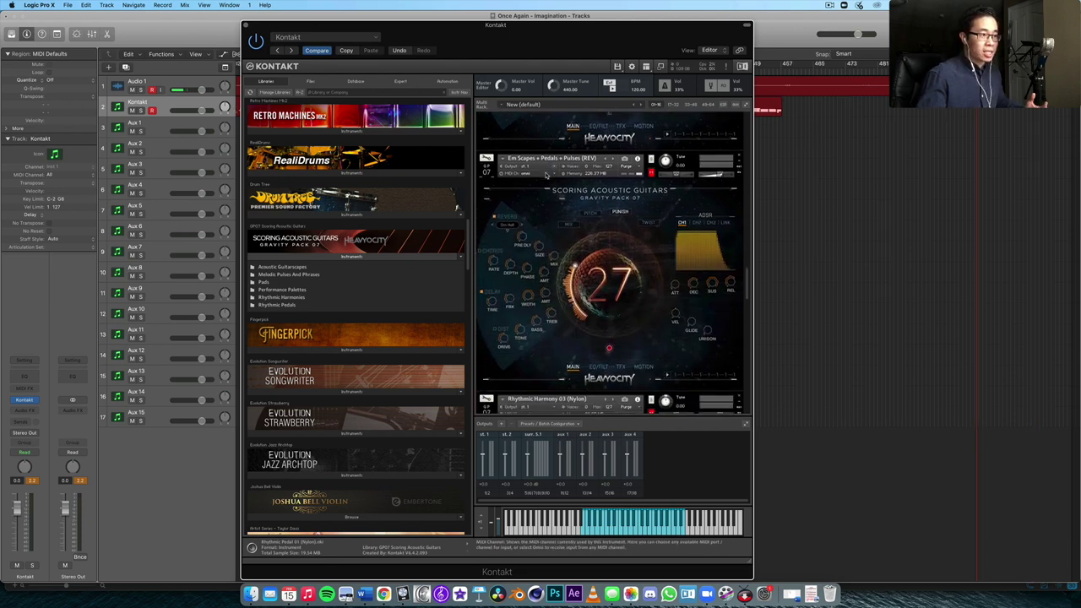
scroll(547, 174, down, 3)
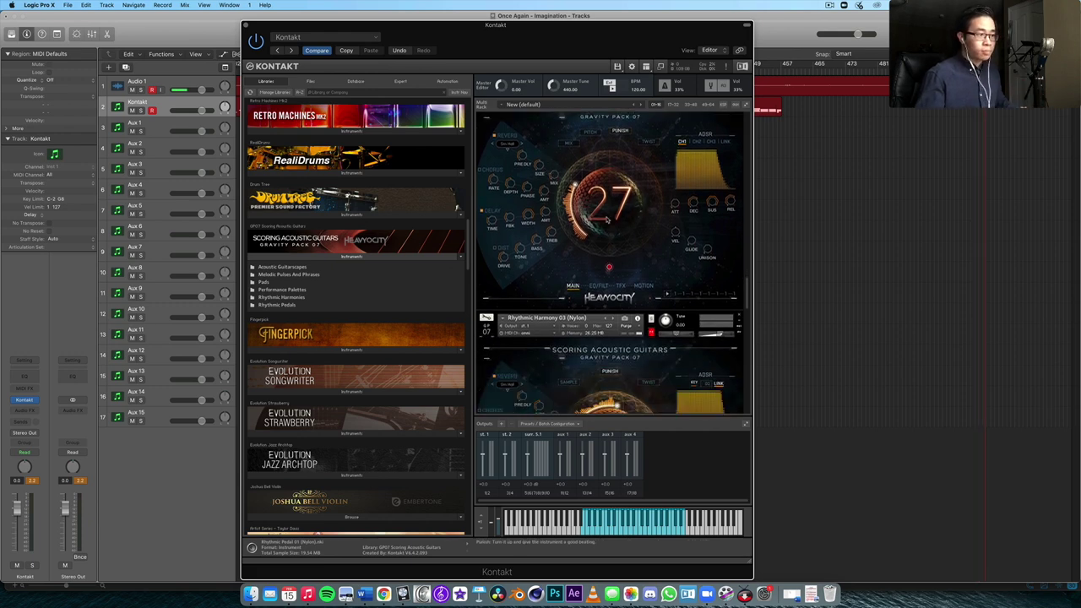
scroll(606, 218, down, 7)
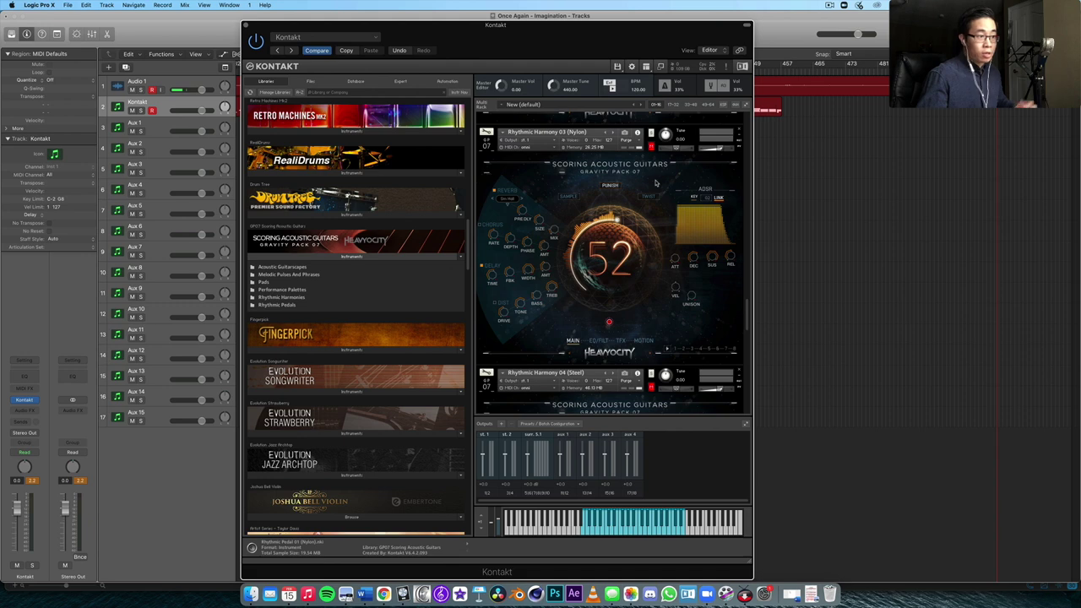
scroll(655, 182, down, 8)
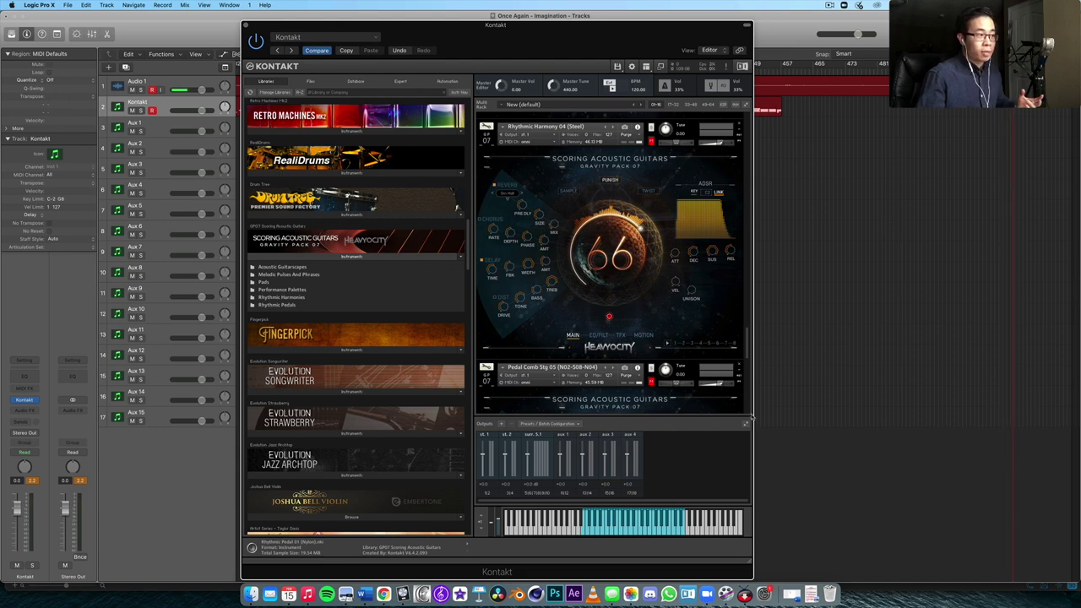
scroll(430, 266, down, 3)
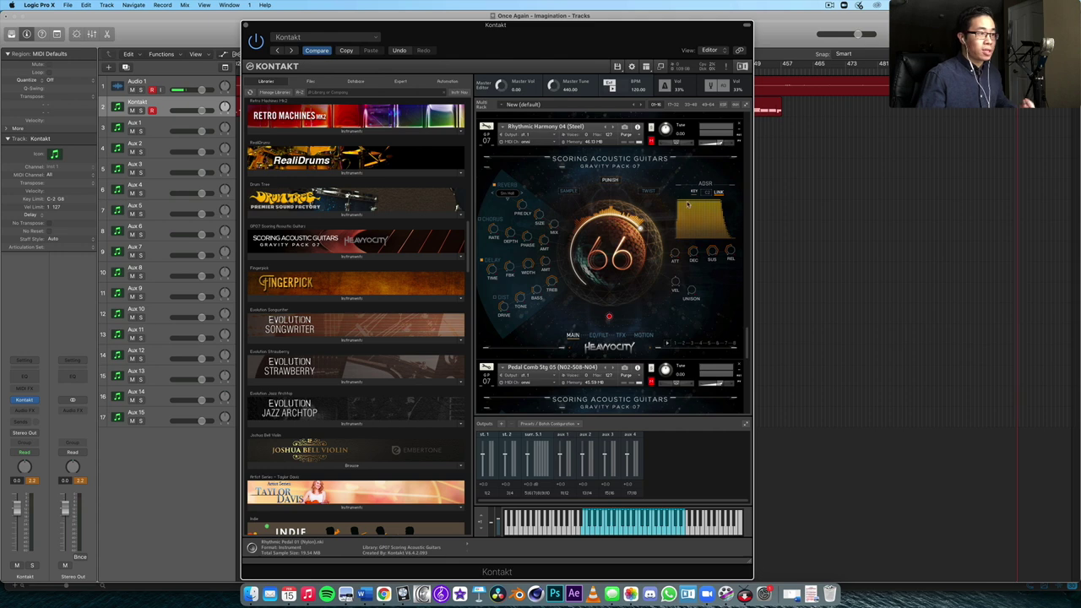